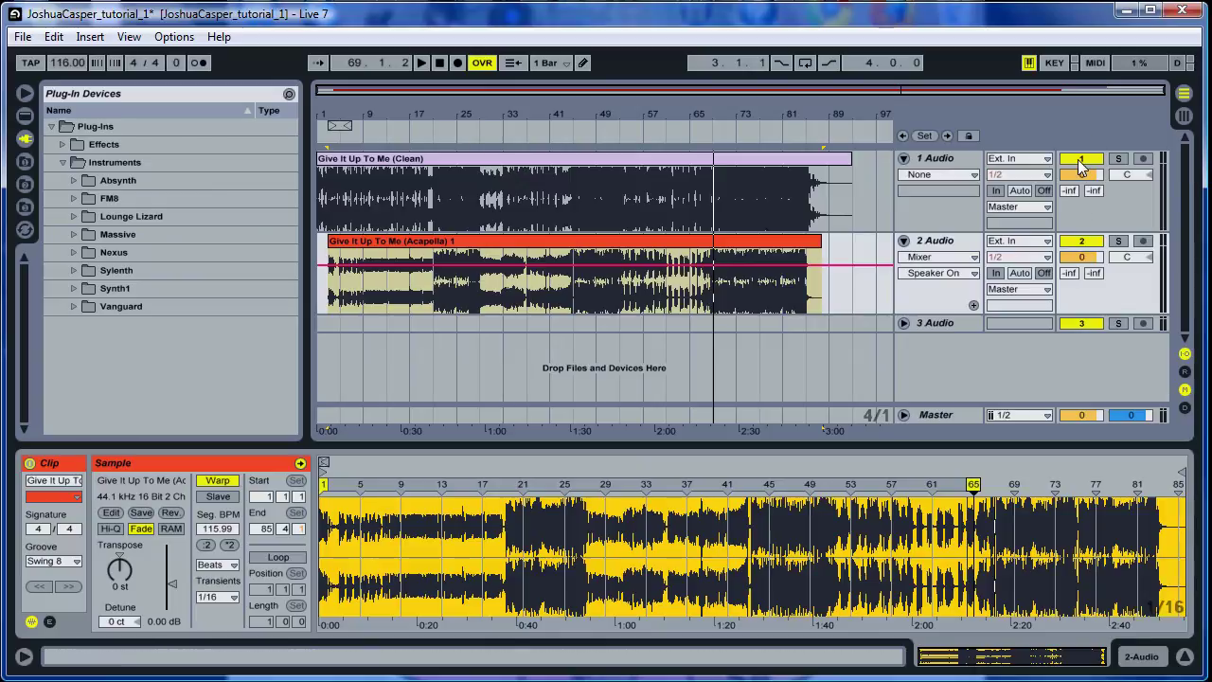
Audition the arrangement from around bar 43, then stop and switch to Session view
click(1080, 161)
click(565, 126)
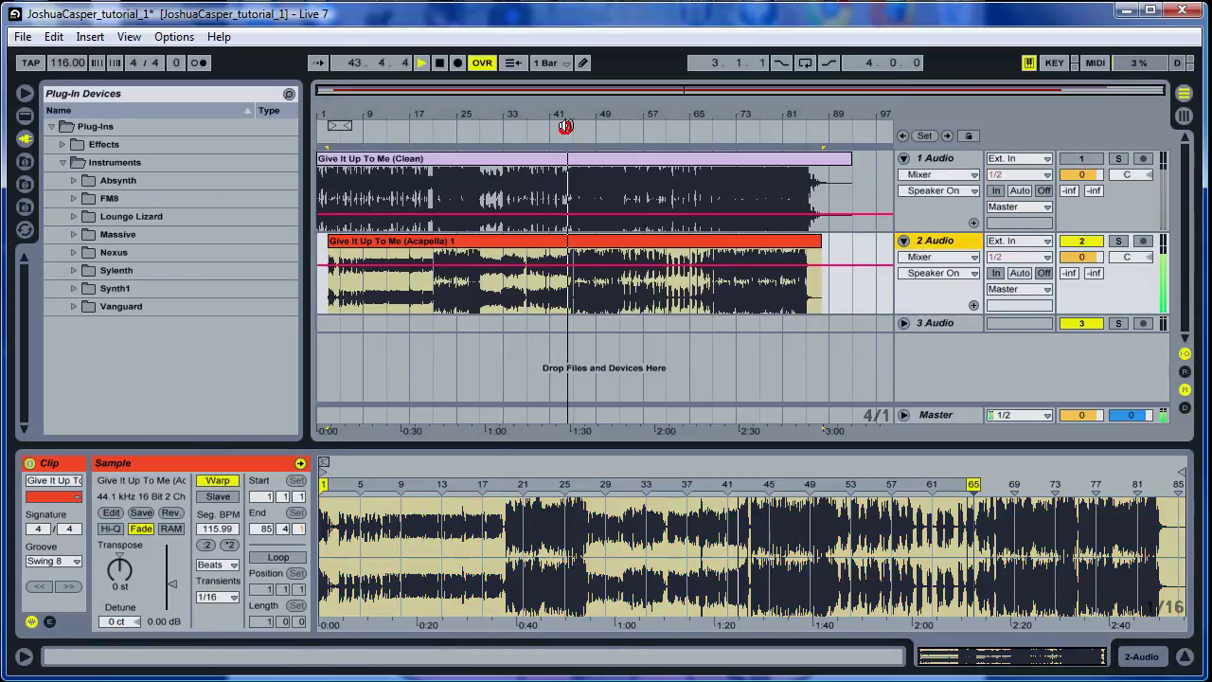
click(438, 62)
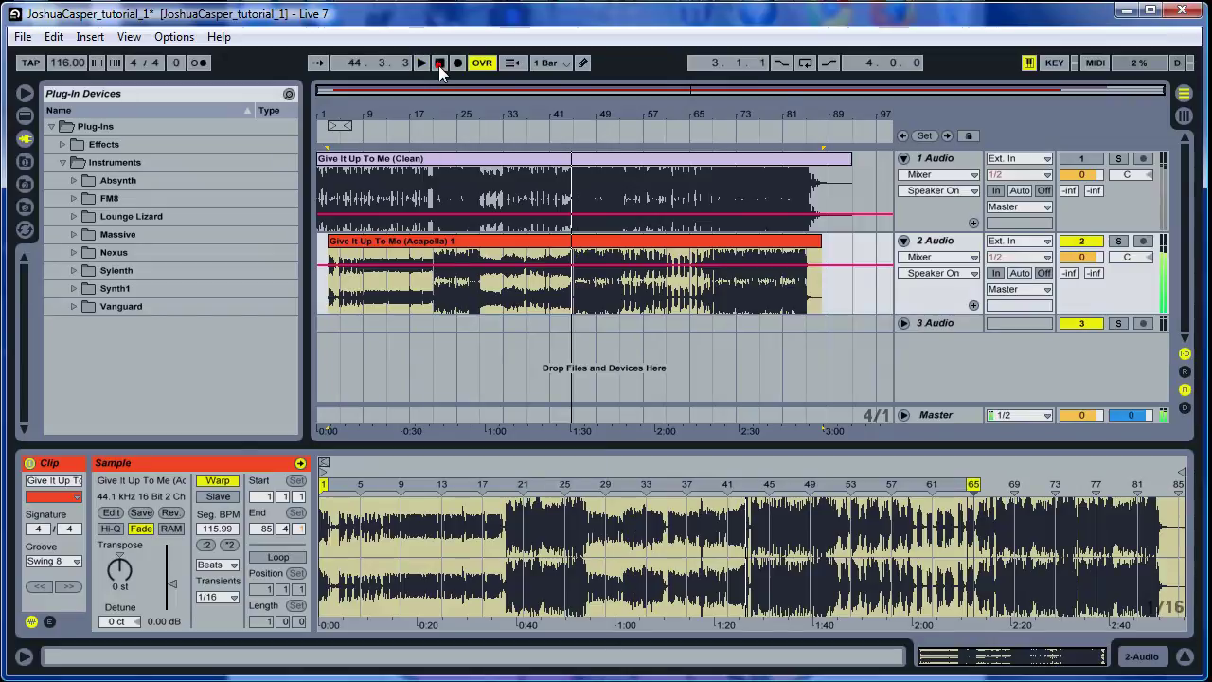
click(1183, 114)
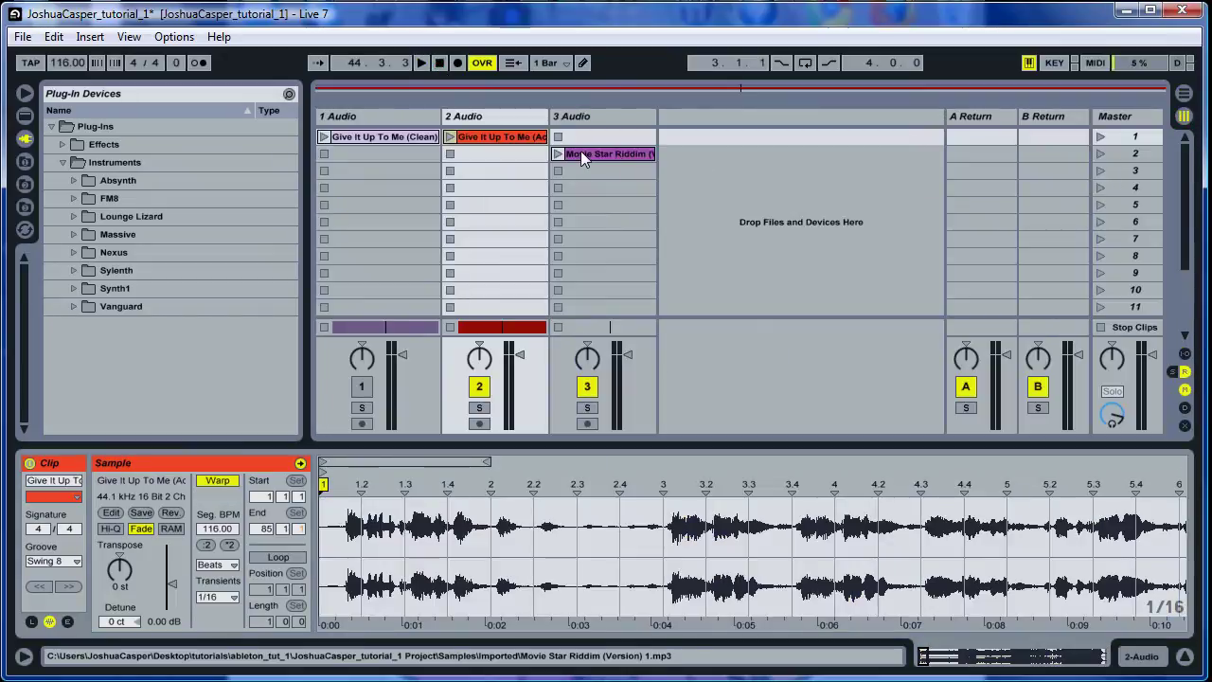
Record the Movie Star Riddim clip into the arrangement from bar 1 with Arrangement Record
click(605, 156)
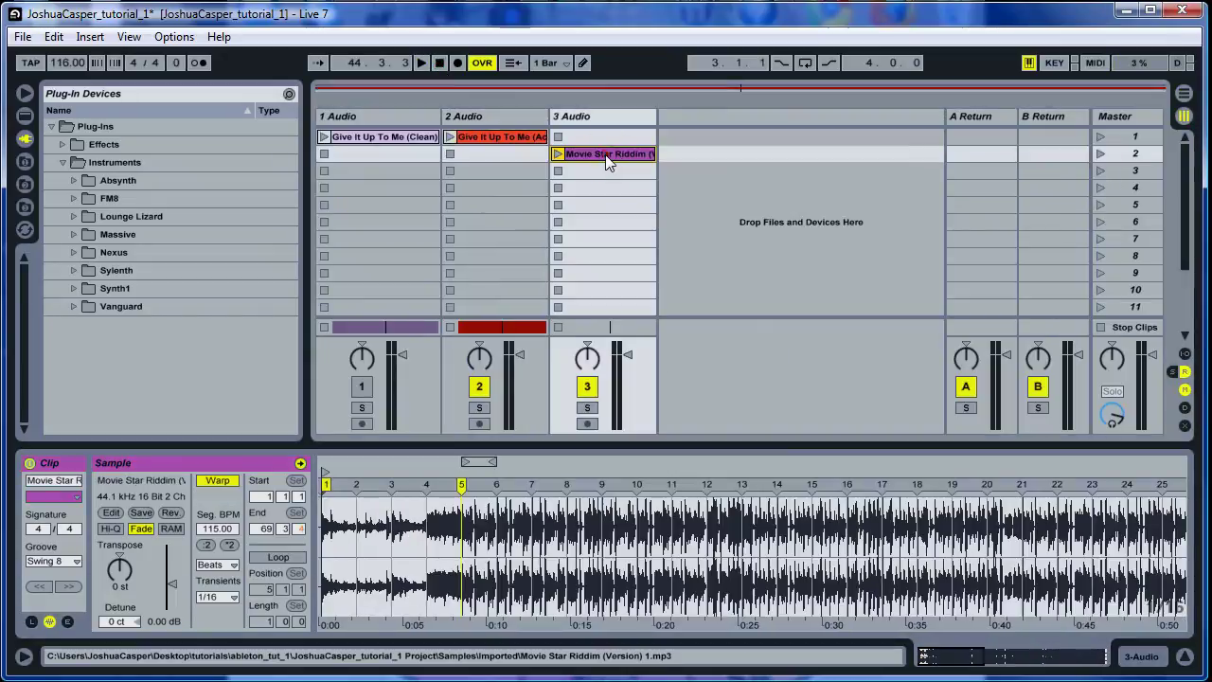
click(439, 63)
click(440, 63)
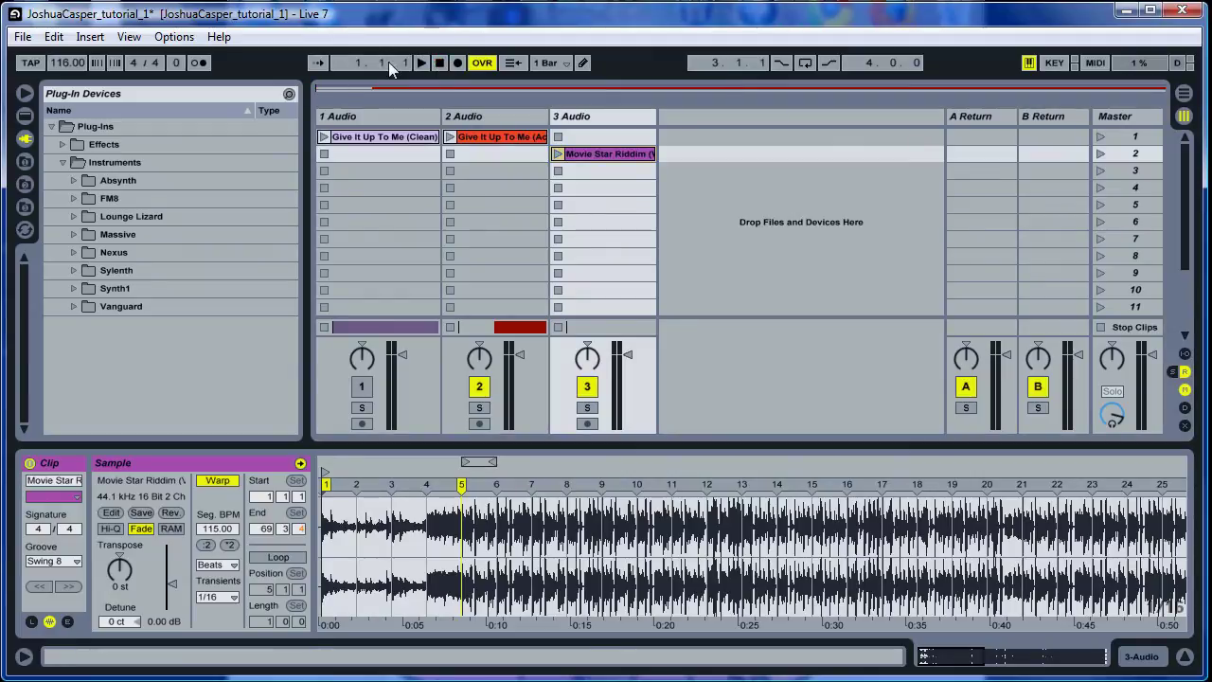
click(458, 62)
click(558, 153)
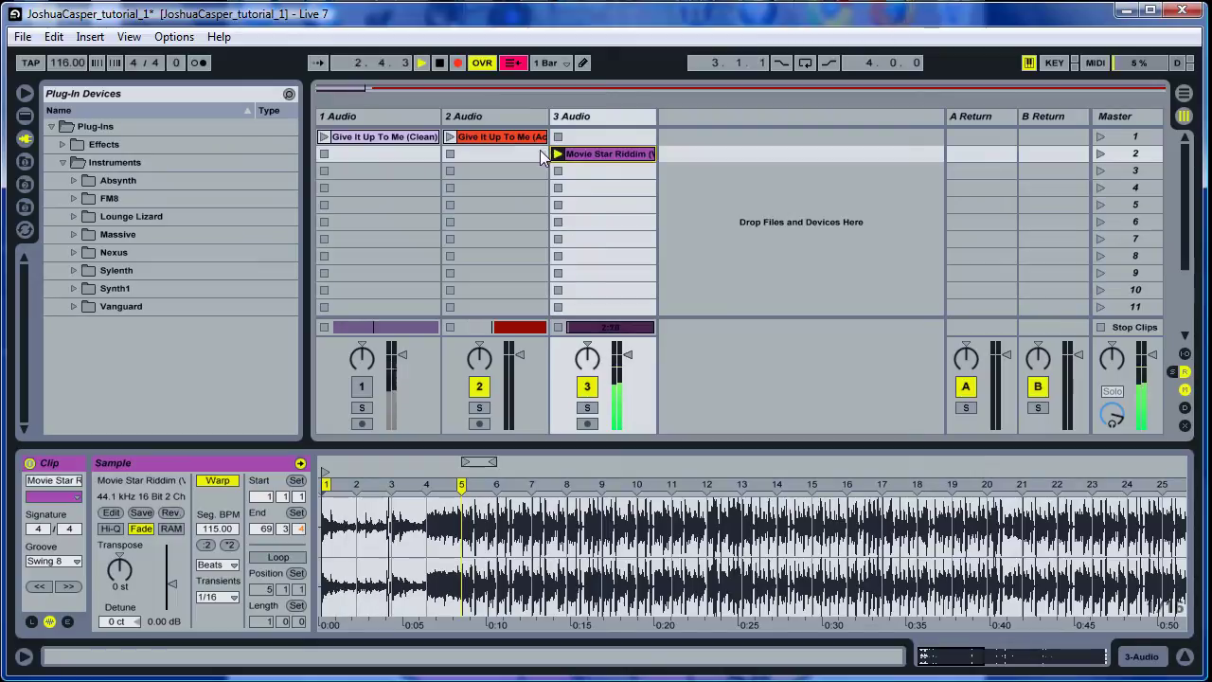
click(438, 63)
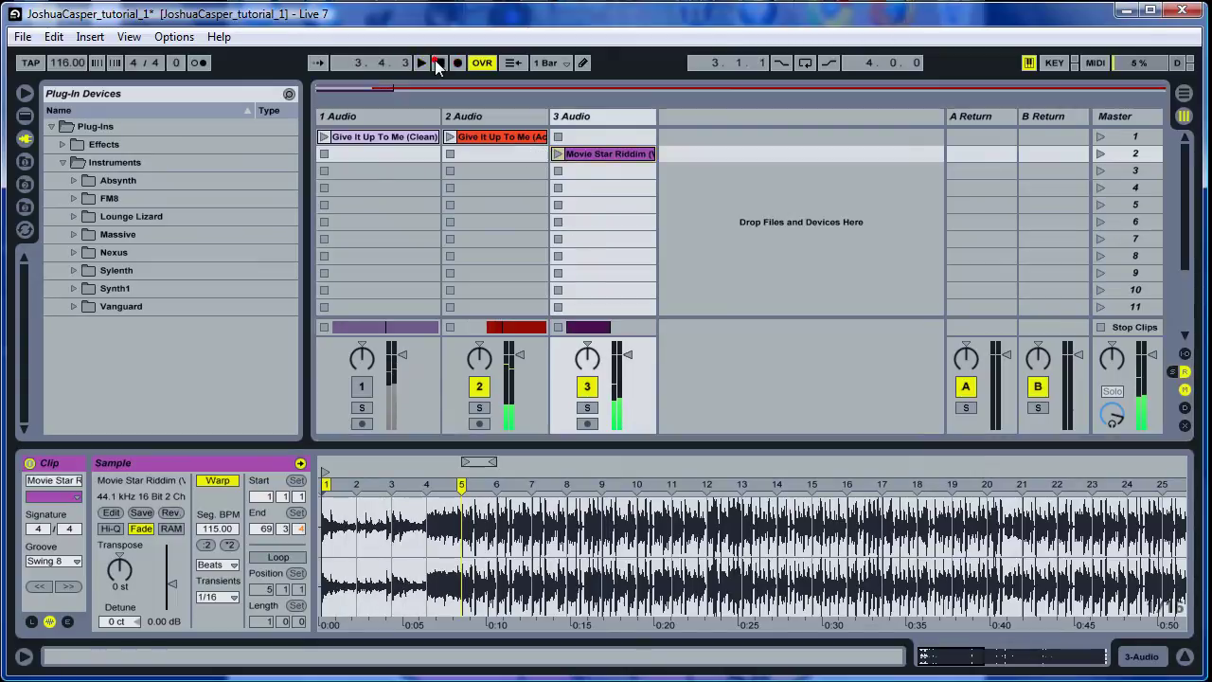
Extend the riddim clip on track 3 to 68 bars, ending at bar 69, and audition it from bar 10
click(1183, 94)
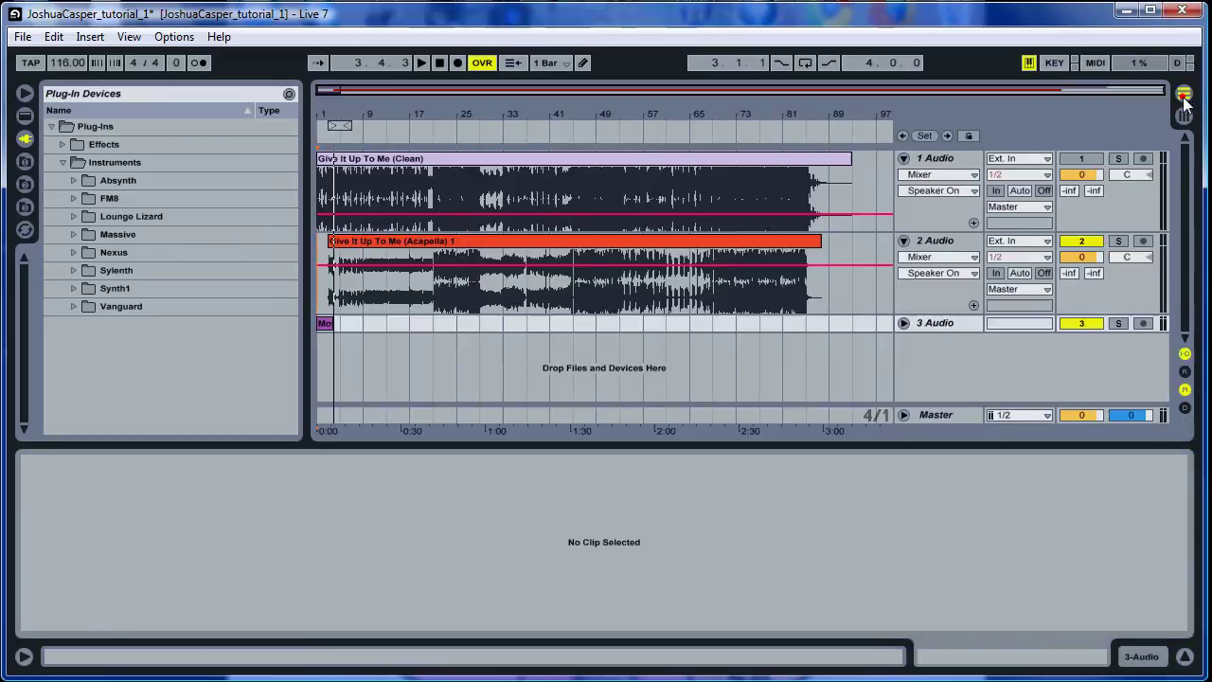
click(903, 324)
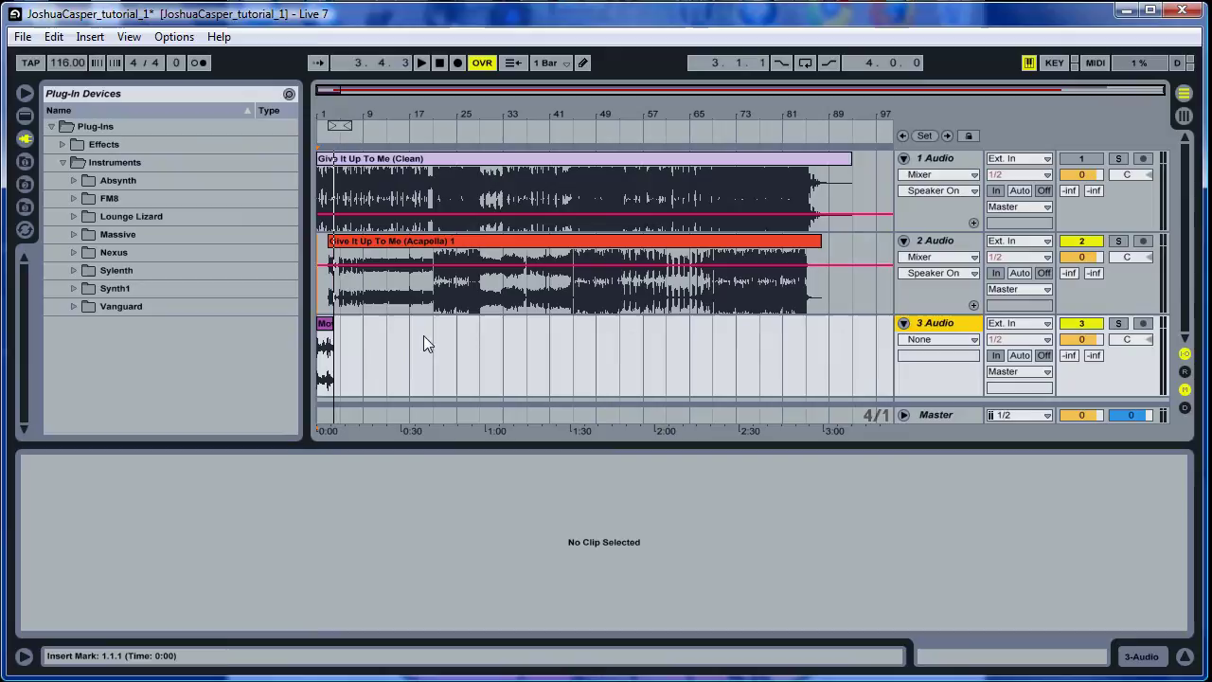
click(325, 327)
mouse_move(421, 522)
mouse_down()
mouse_move(349, 473)
mouse_move(806, 481)
mouse_move(1207, 445)
mouse_up()
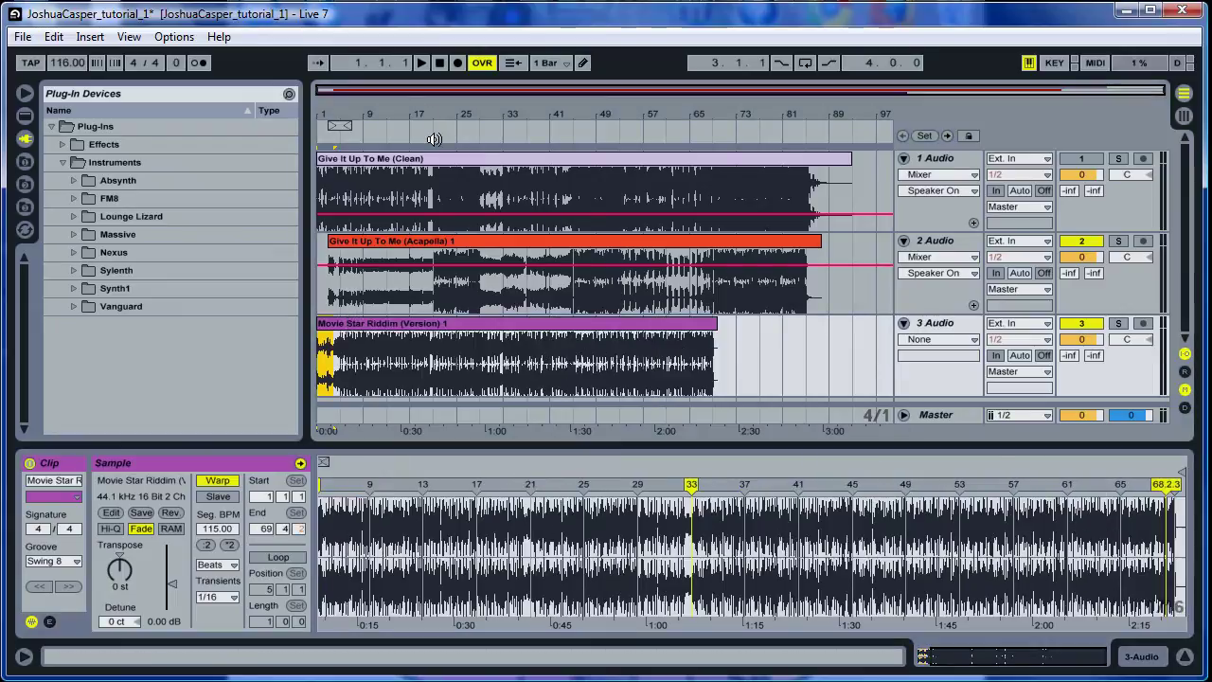
click(370, 132)
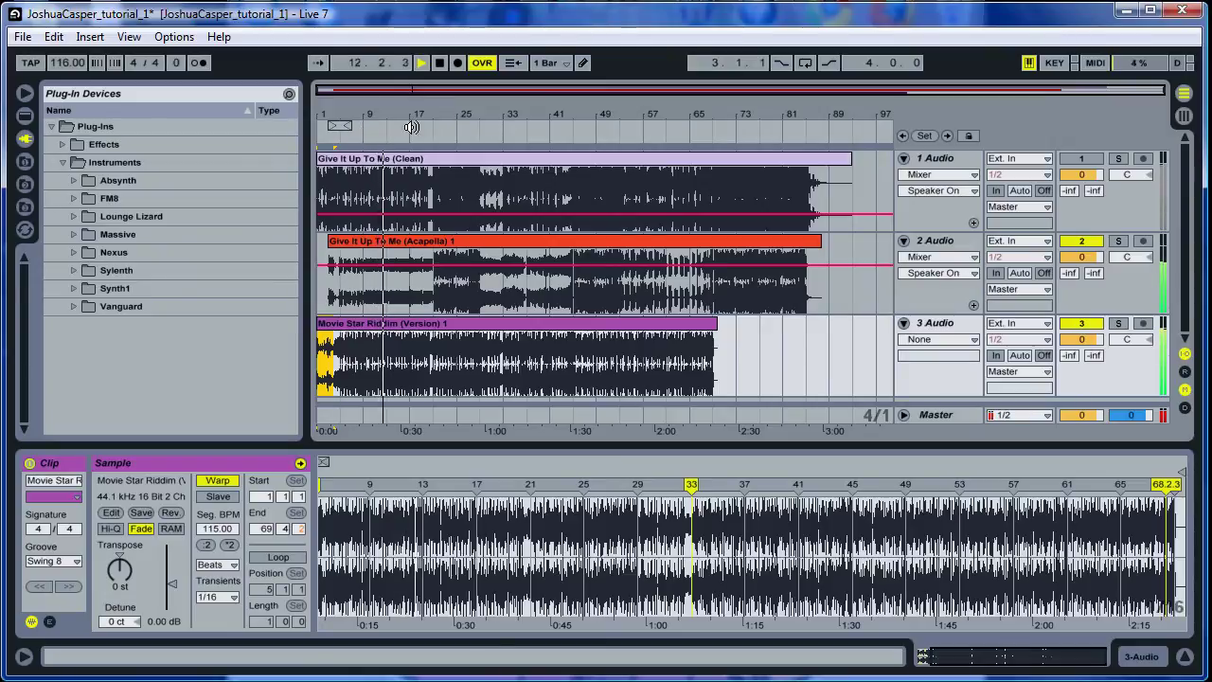
click(440, 62)
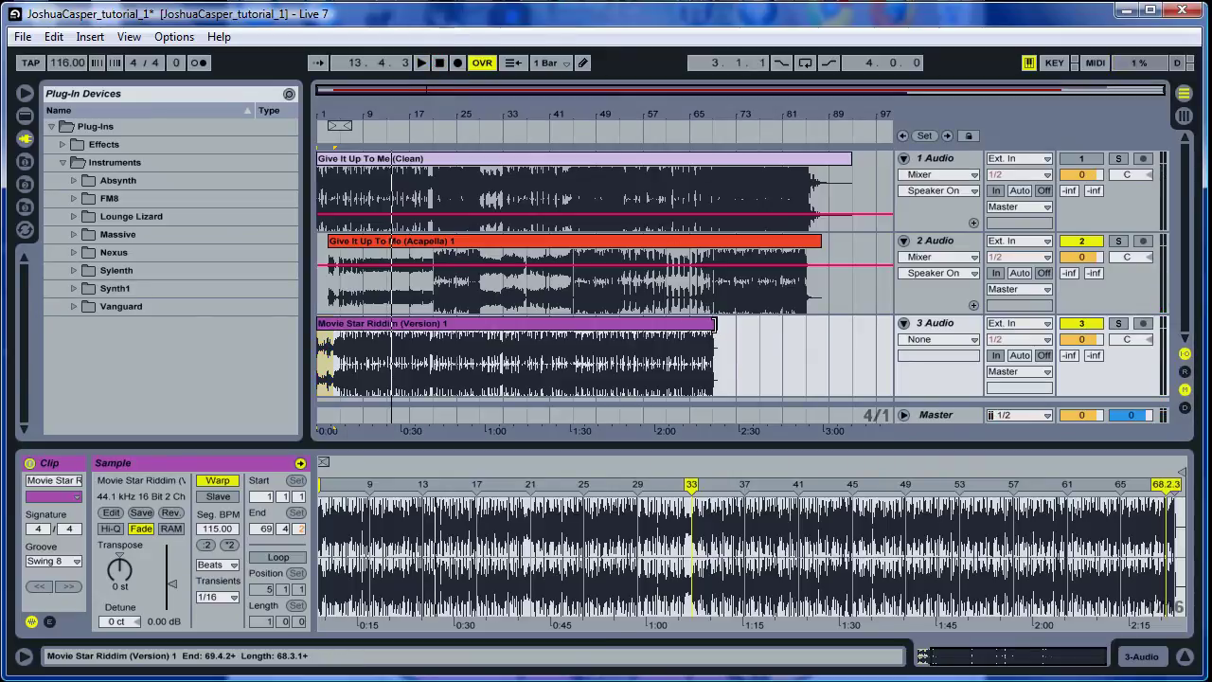
click(715, 325)
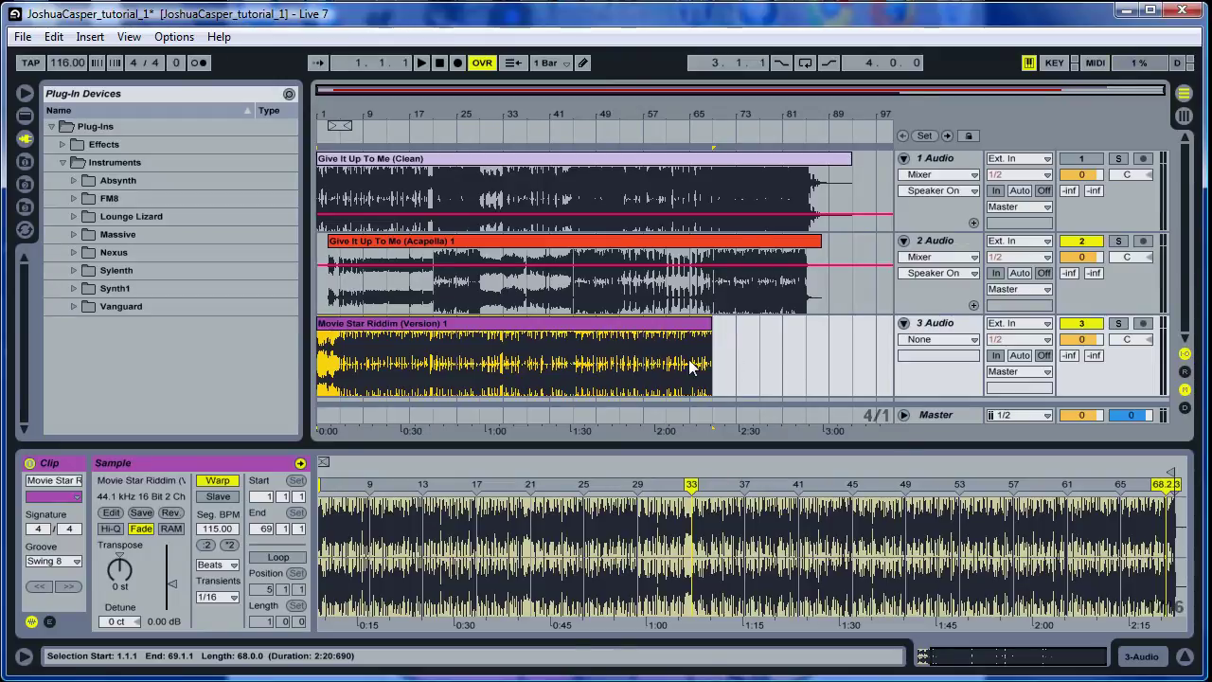
Select bars 21–29 of the riddim clip and copy that section to bar 69
click(479, 356)
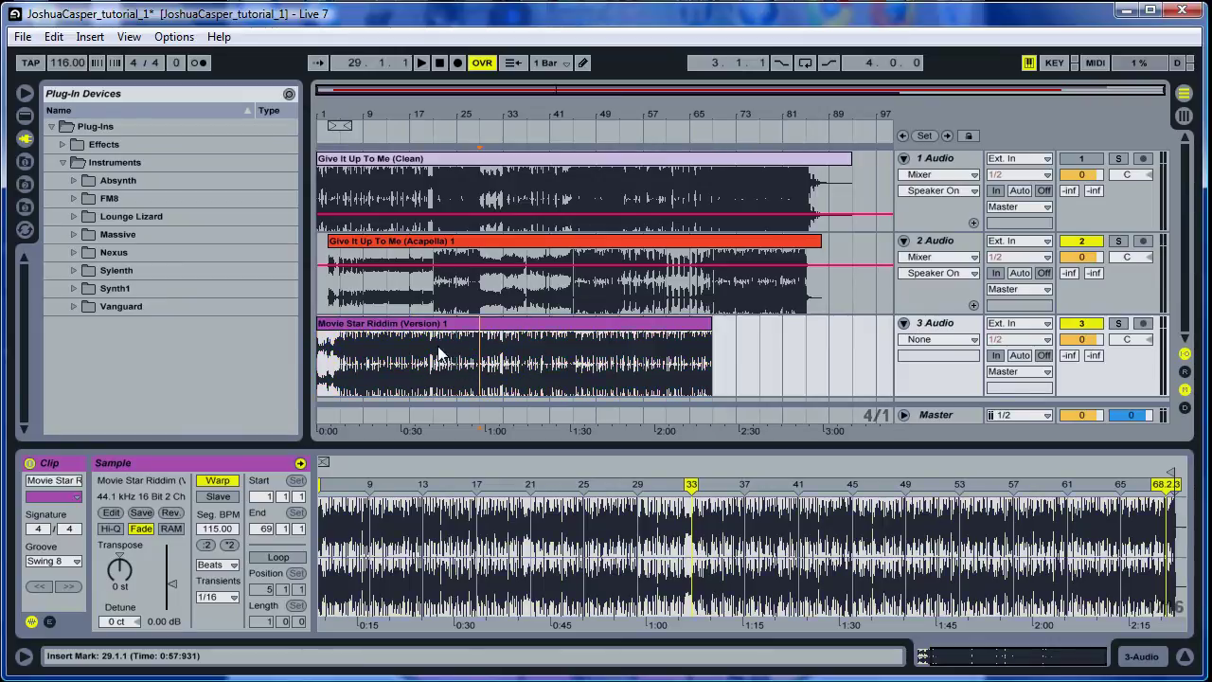
drag(438, 353, 479, 357)
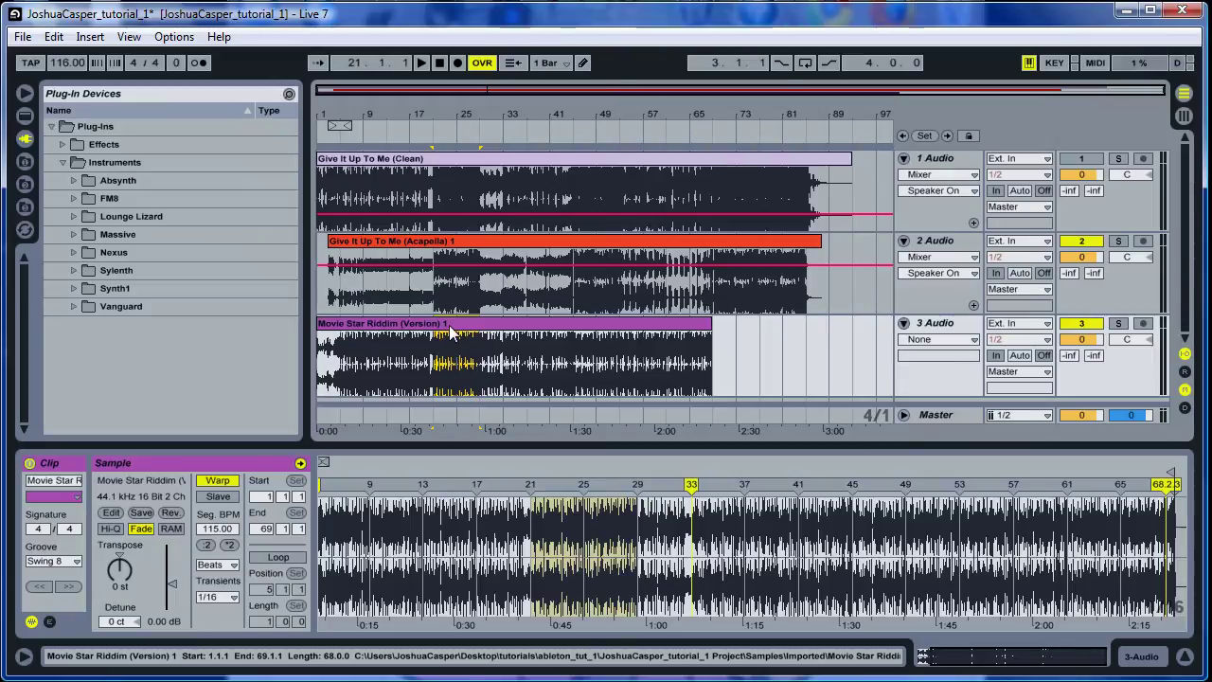
drag(452, 333, 774, 332)
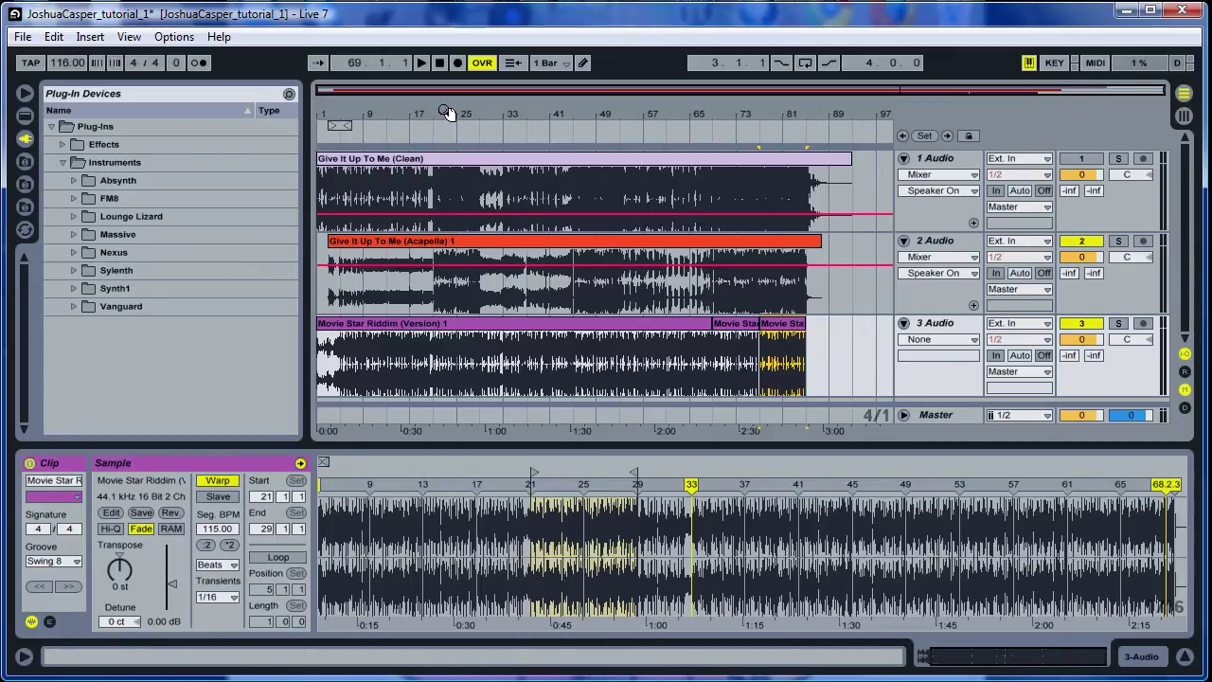
Mark acapella bars 21–29 as the loud passage and zoom in on bars 19–37
mouse_move(442, 112)
mouse_down()
mouse_move(442, 142)
mouse_move(443, 106)
mouse_up()
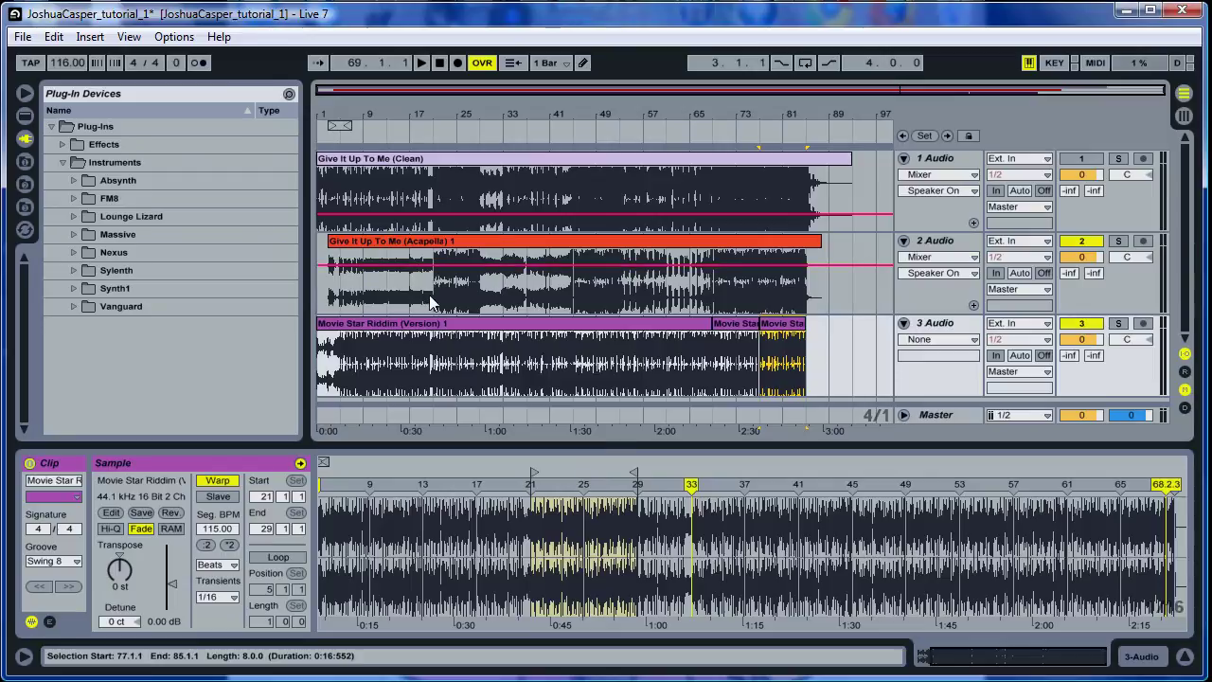
drag(437, 295, 370, 305)
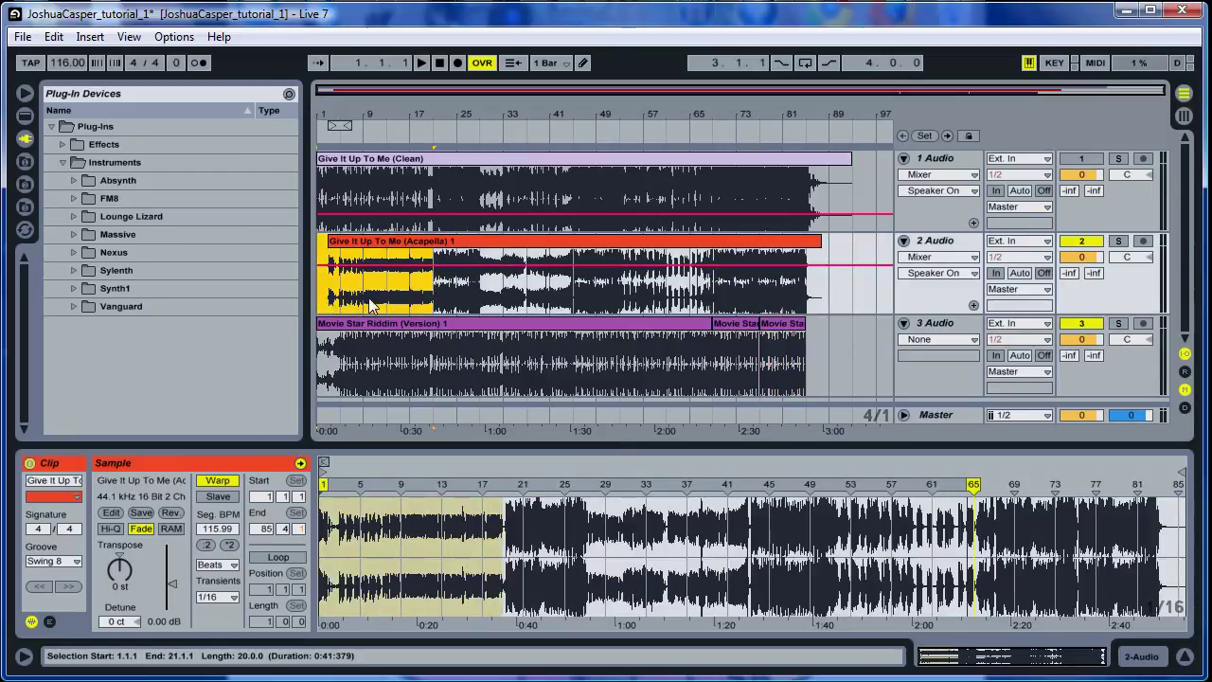
drag(492, 301, 575, 293)
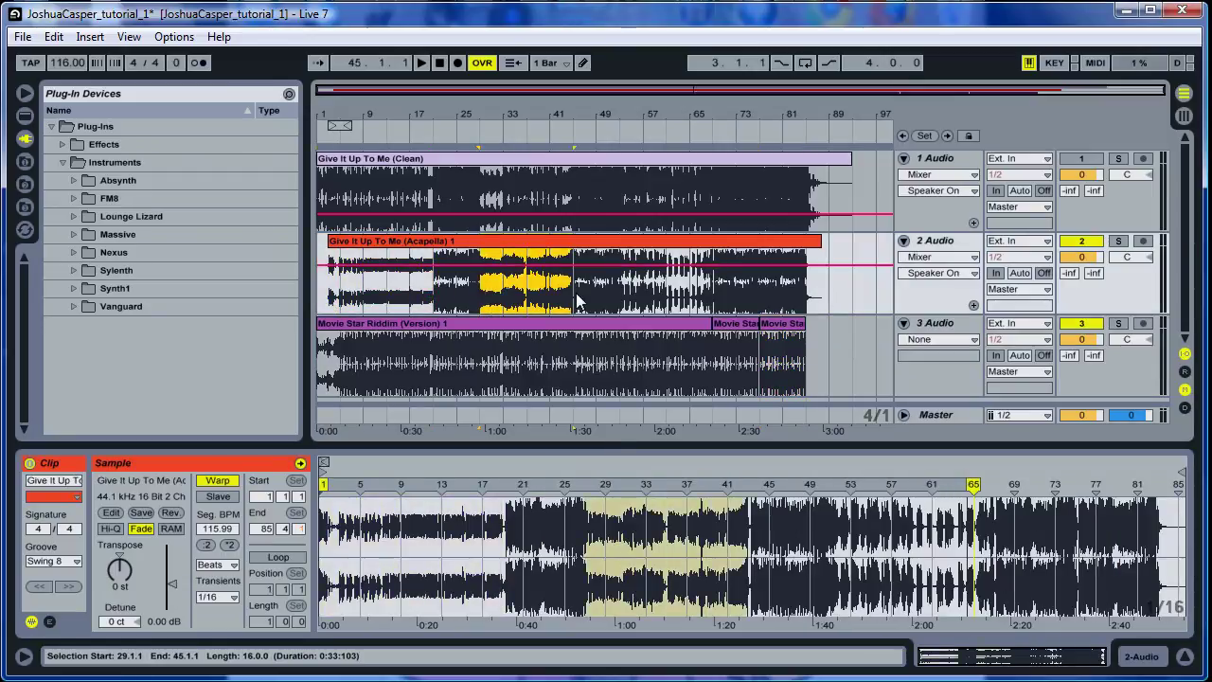
drag(433, 284, 474, 284)
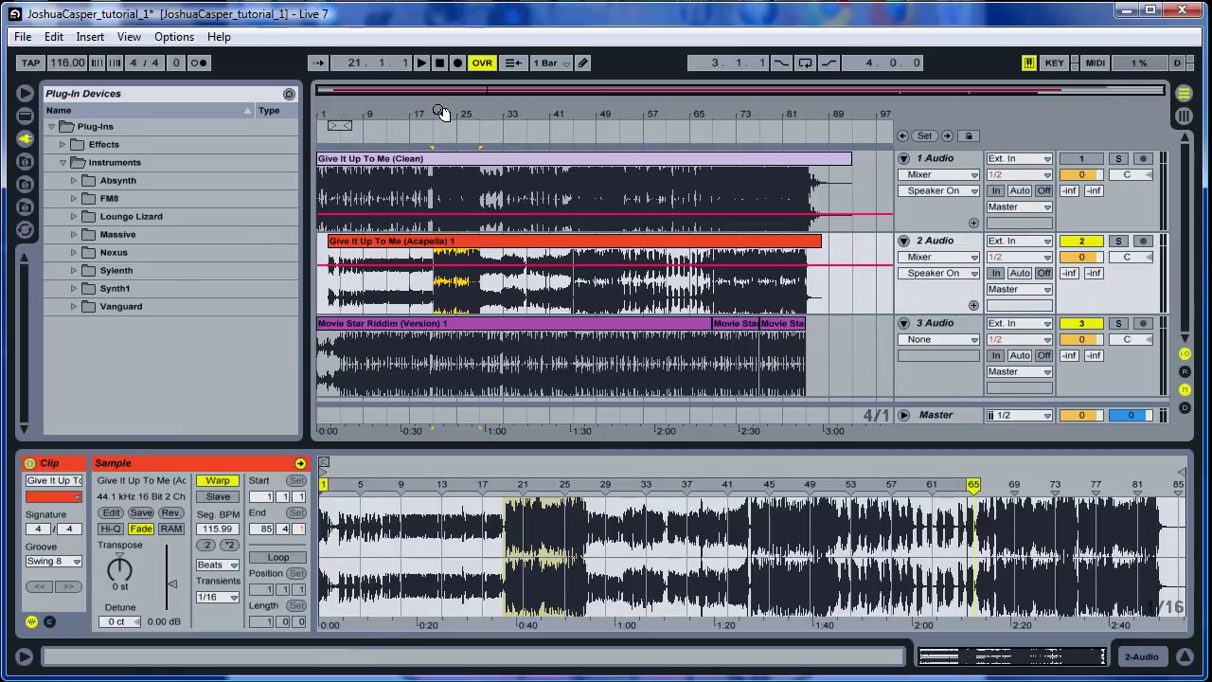
drag(436, 111, 437, 218)
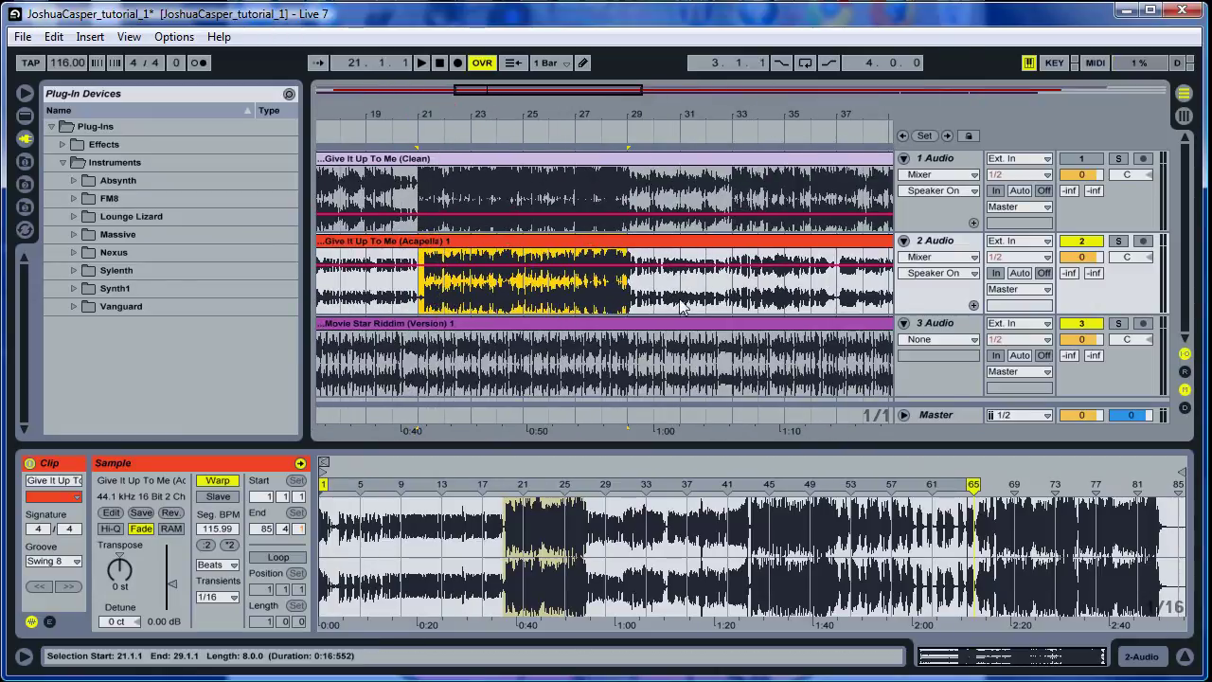
Show the Acapella volume envelope, fold the clean vocal track, and add breakpoints at bars 21 and 29
click(1084, 259)
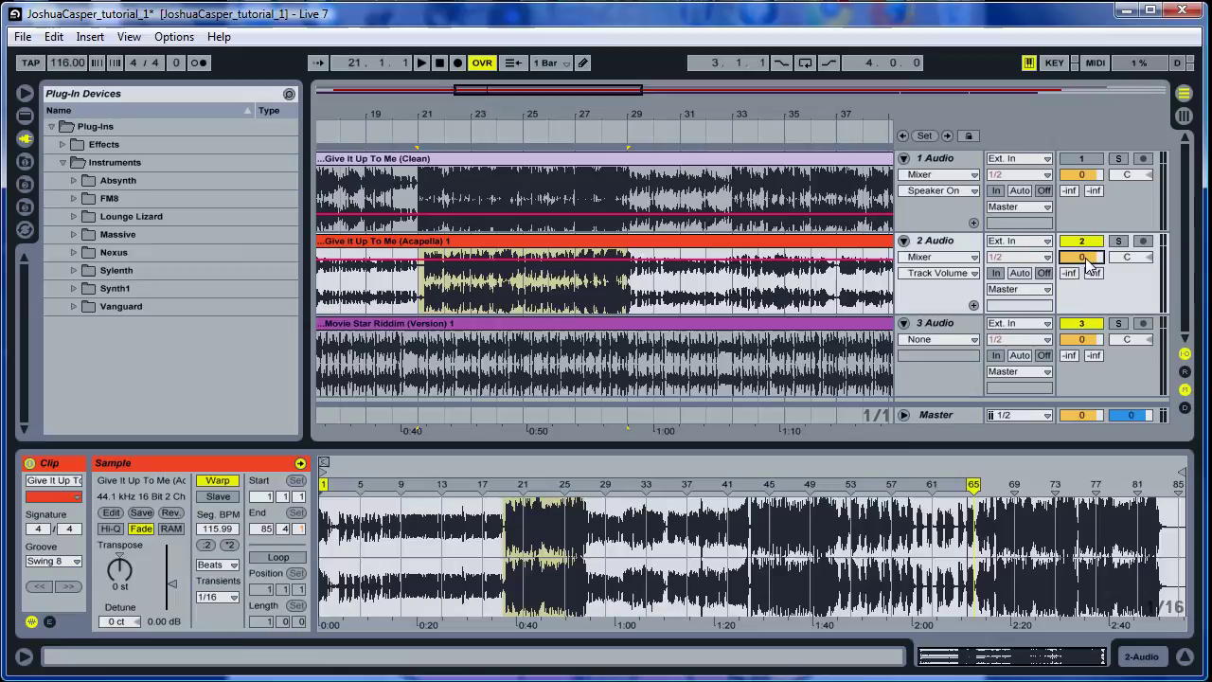
click(904, 158)
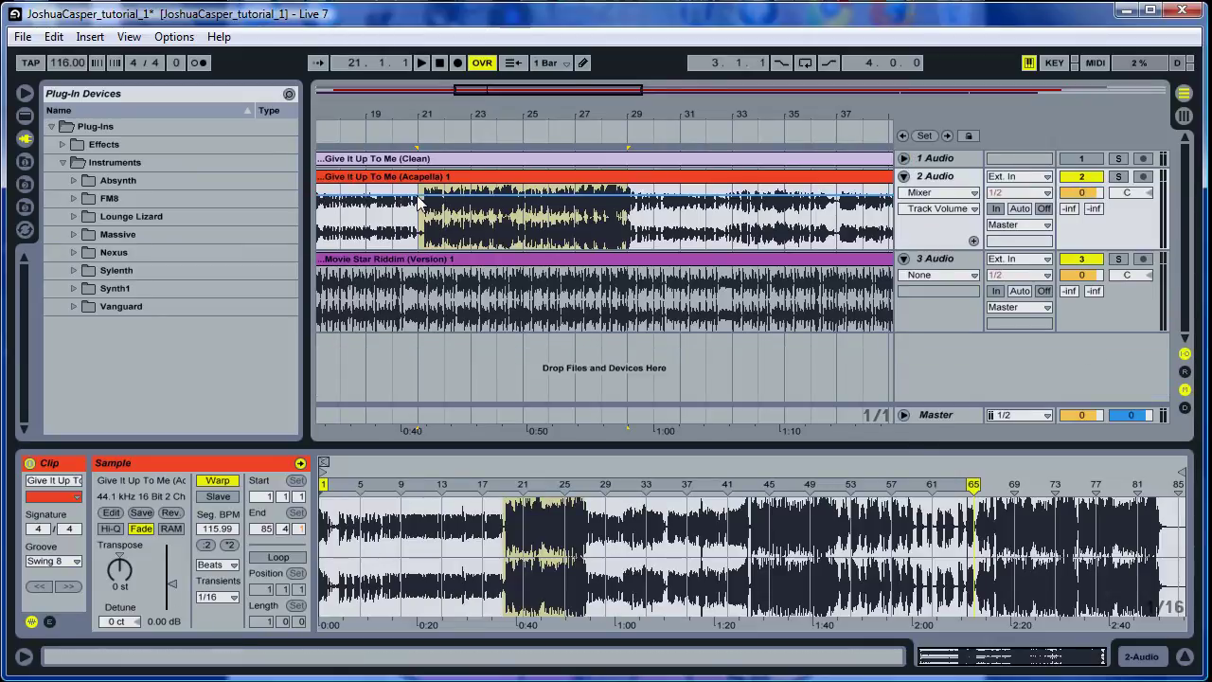
click(634, 202)
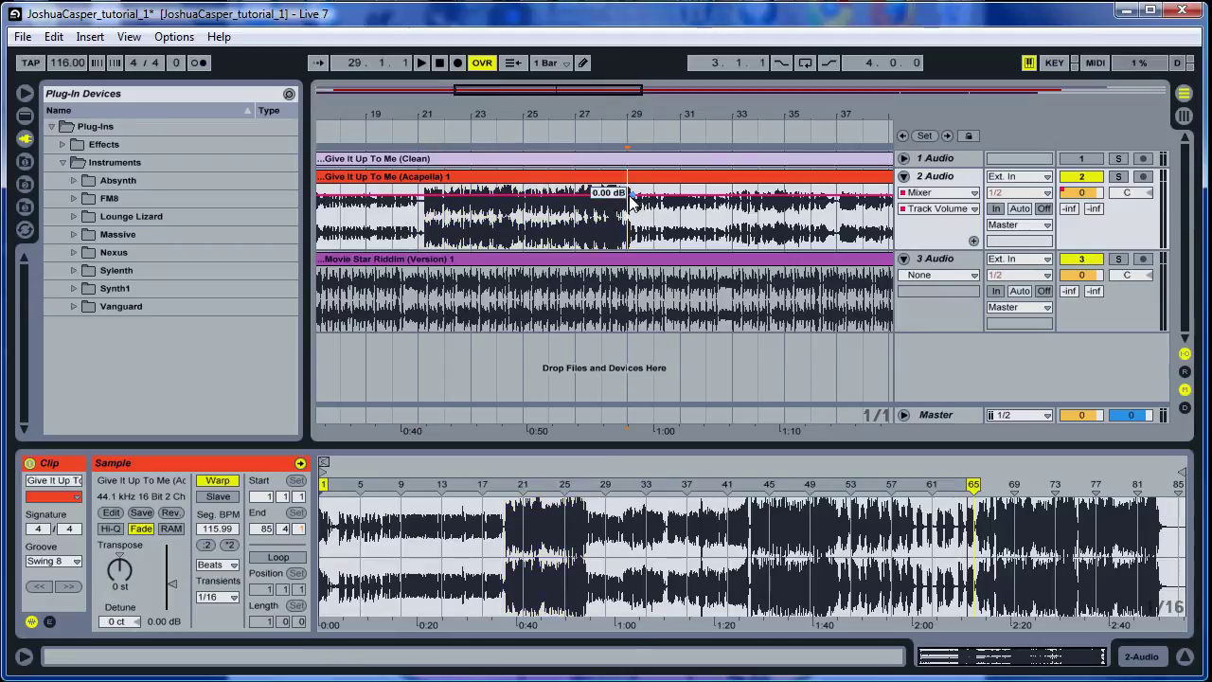
click(417, 197)
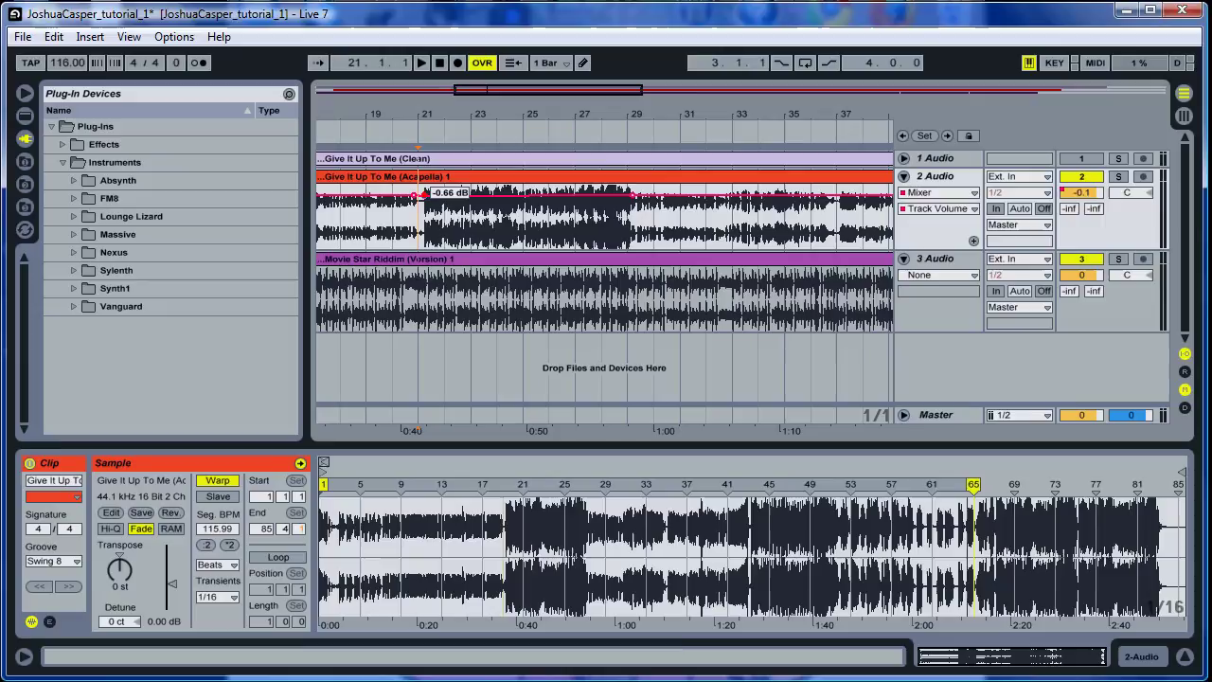
Lower the Acapella volume breakpoint at bar 29 to -3.70 dB
drag(426, 197, 427, 199)
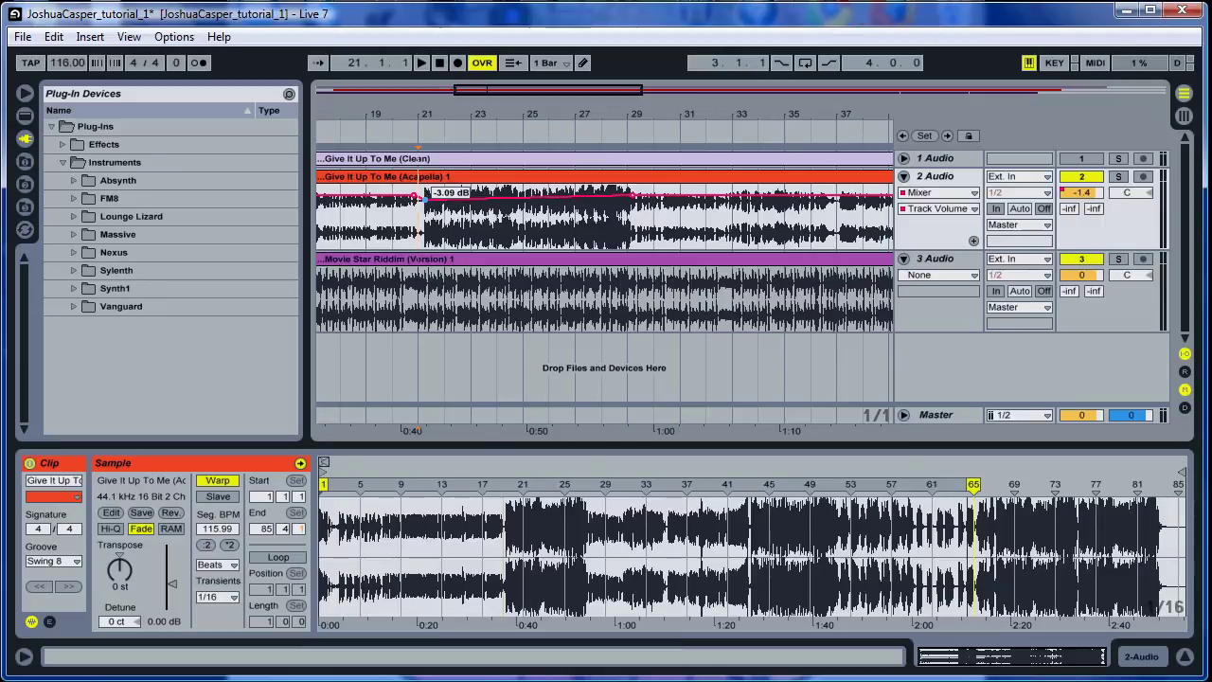
key(ctrl+z)
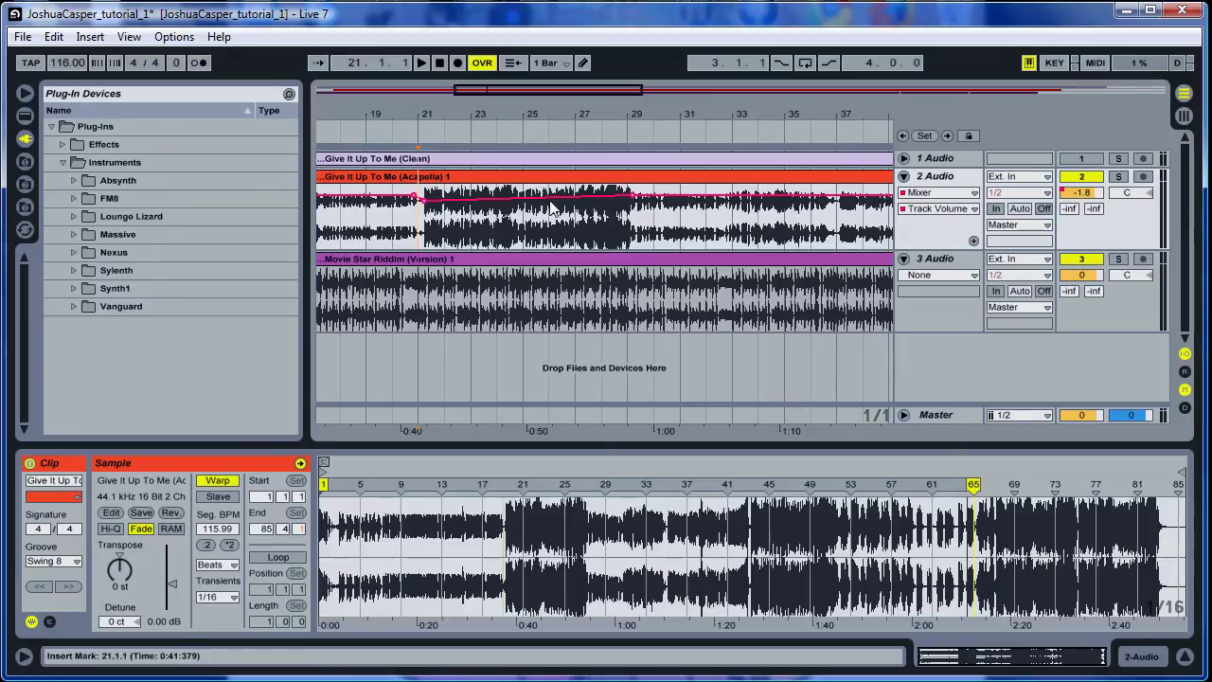
drag(627, 197, 626, 194)
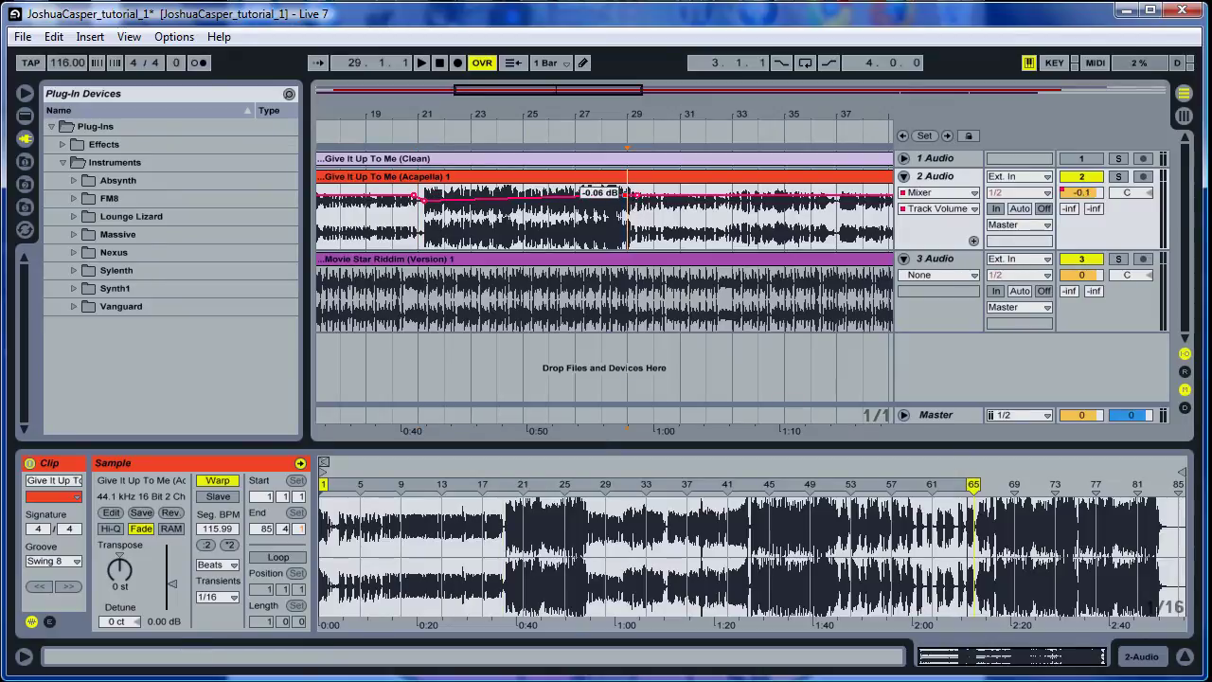
drag(627, 195, 628, 200)
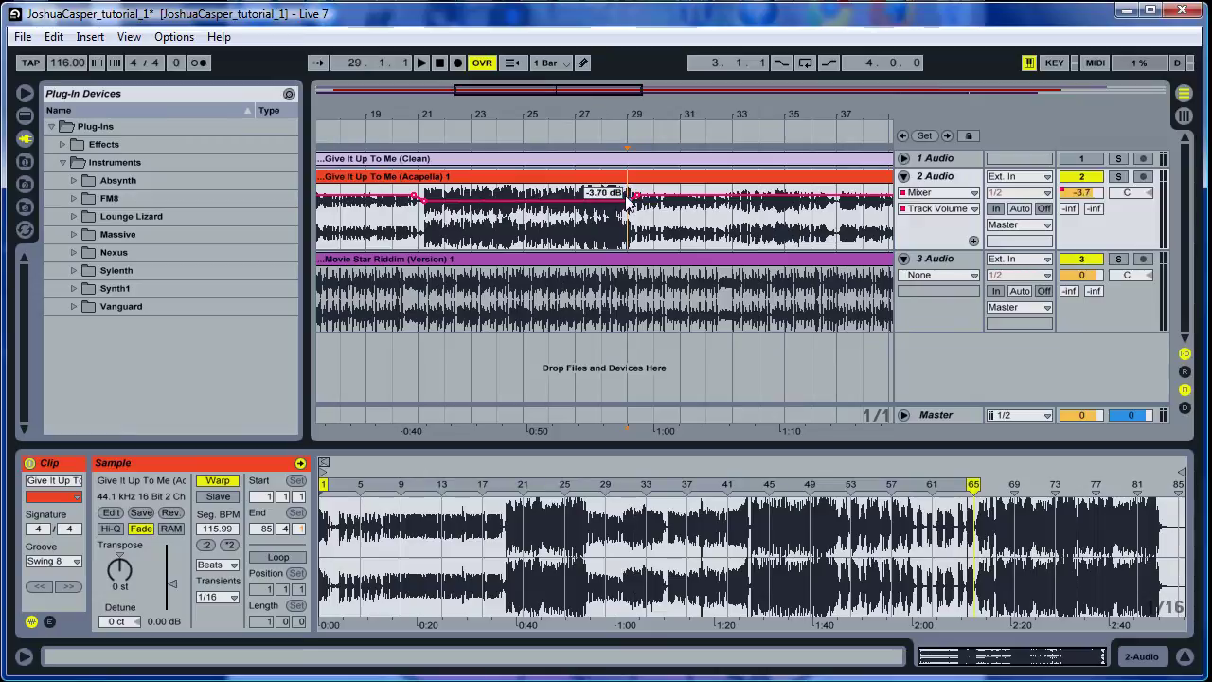
Zoom out to bars 1–49 and play back the arrangement to hear the volume dip
drag(445, 114, 433, 108)
click(497, 131)
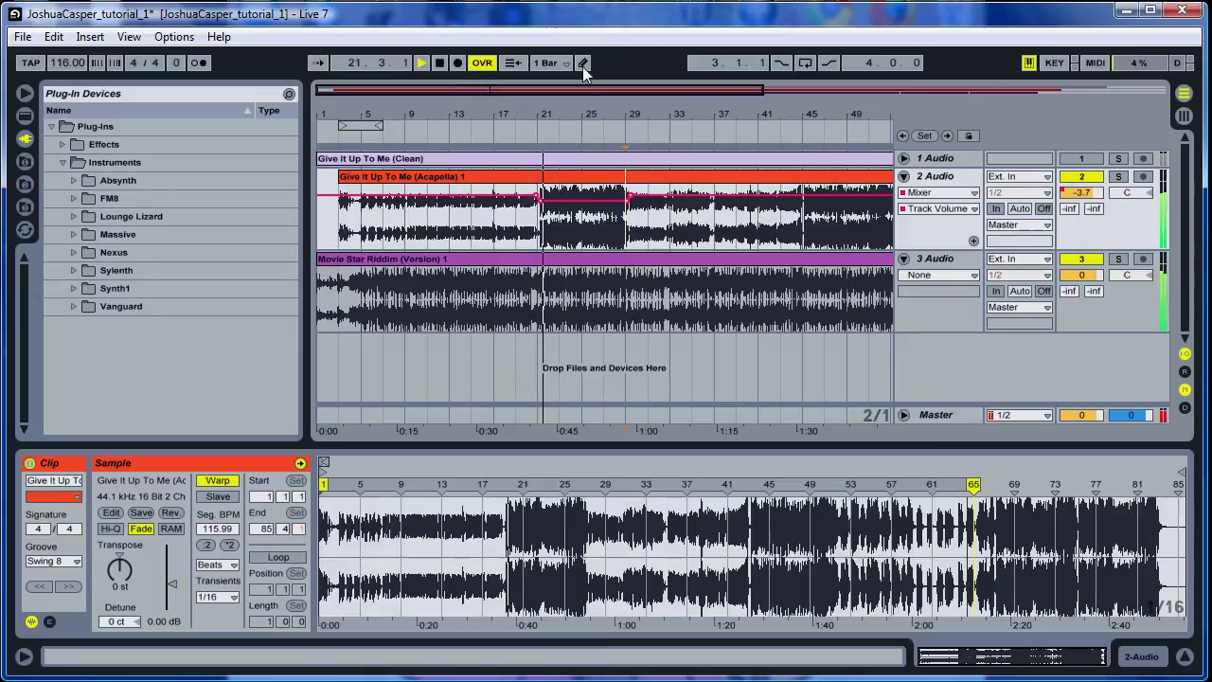
click(439, 63)
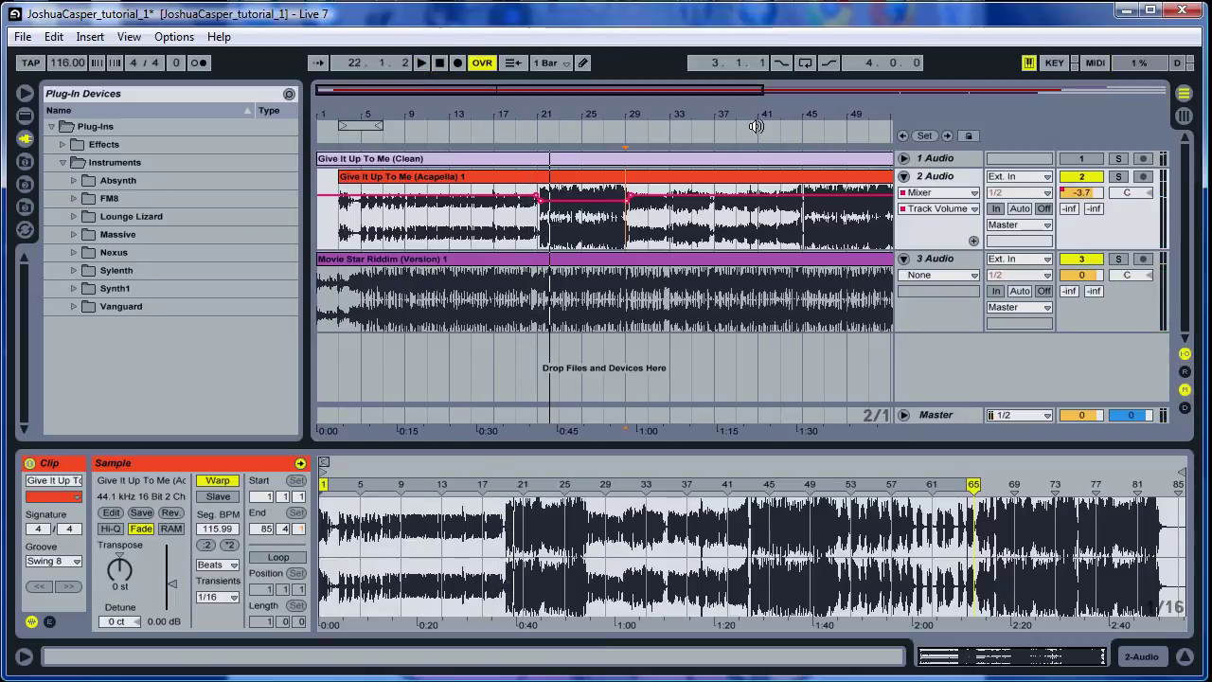
drag(833, 115, 581, 108)
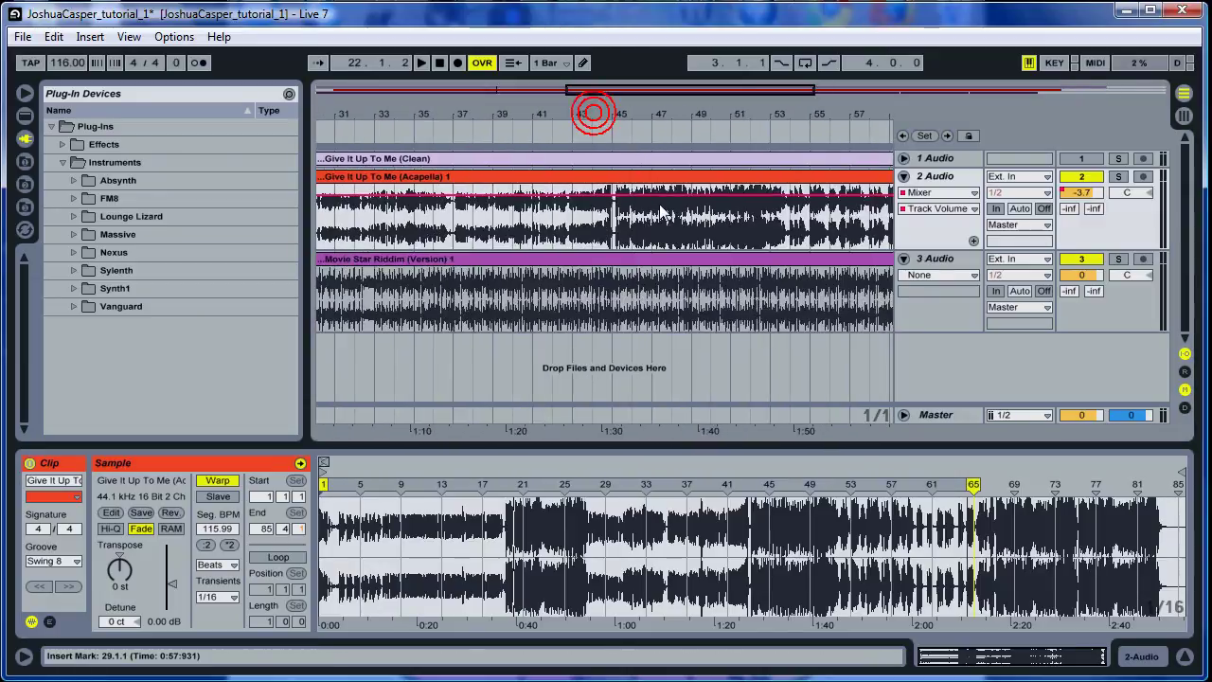
Add an Acapella volume breakpoint at bar 45 and lower it to -3.70 dB
click(573, 199)
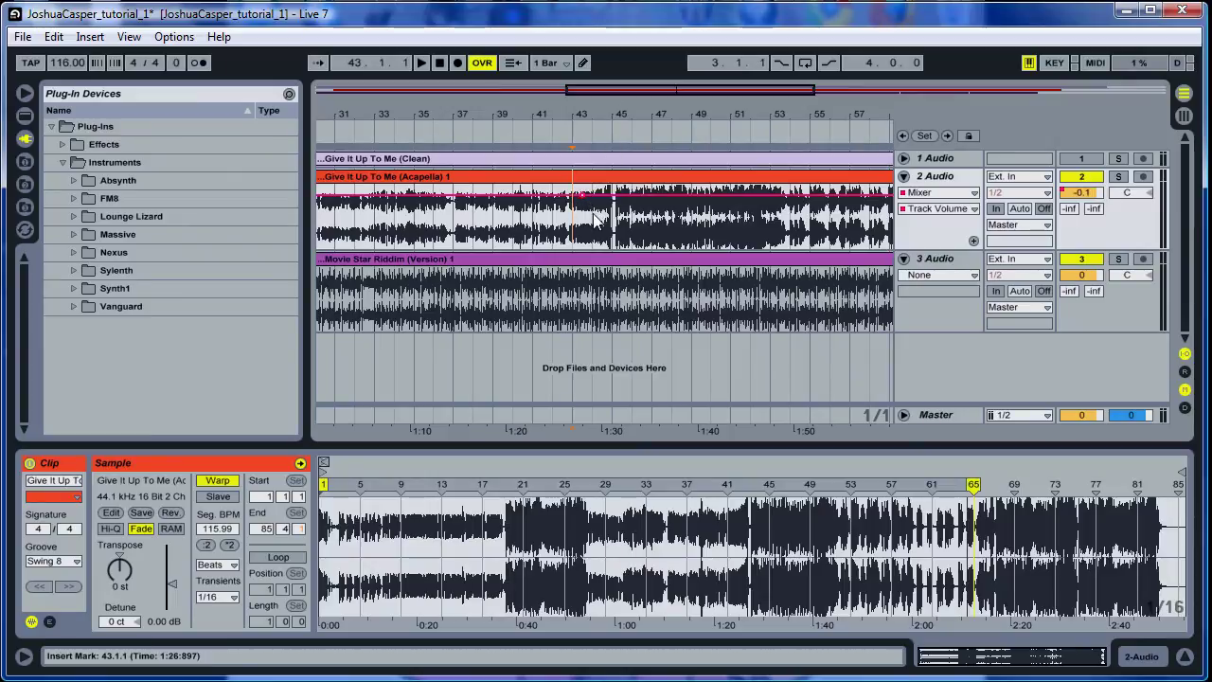
drag(611, 117, 608, 109)
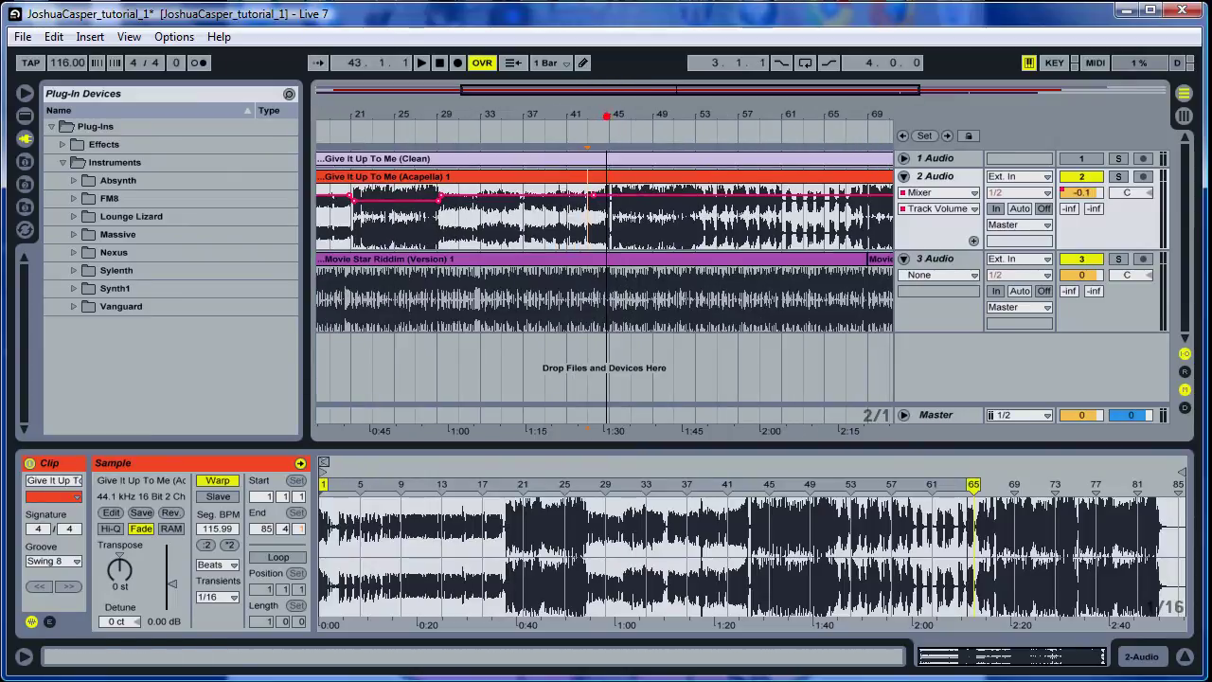
click(609, 195)
drag(609, 195, 608, 201)
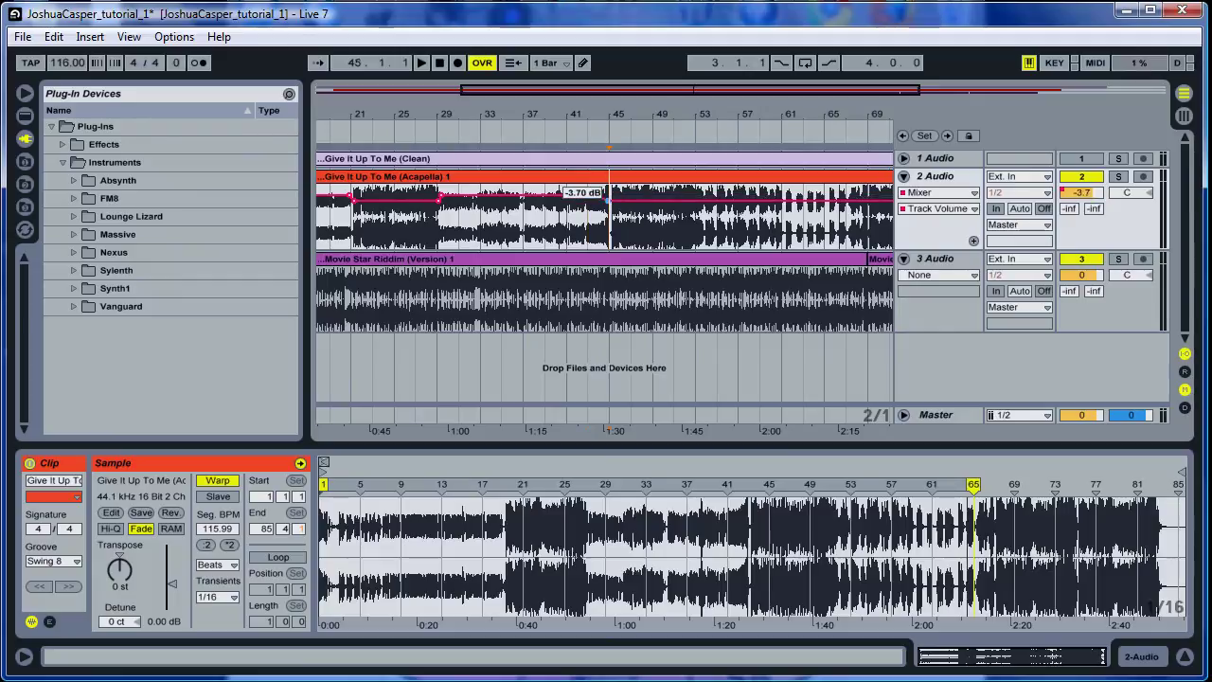
drag(757, 112, 769, 127)
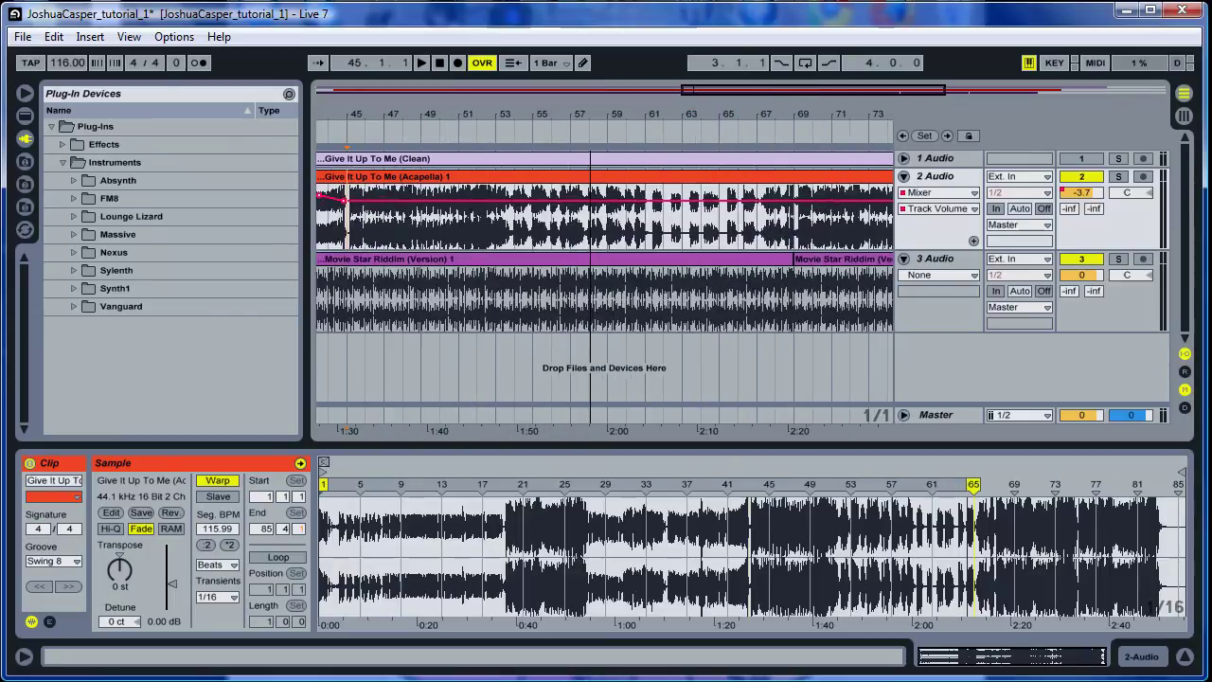
Raise the Acapella volume back to about -0.1 dB at bar 54
click(515, 210)
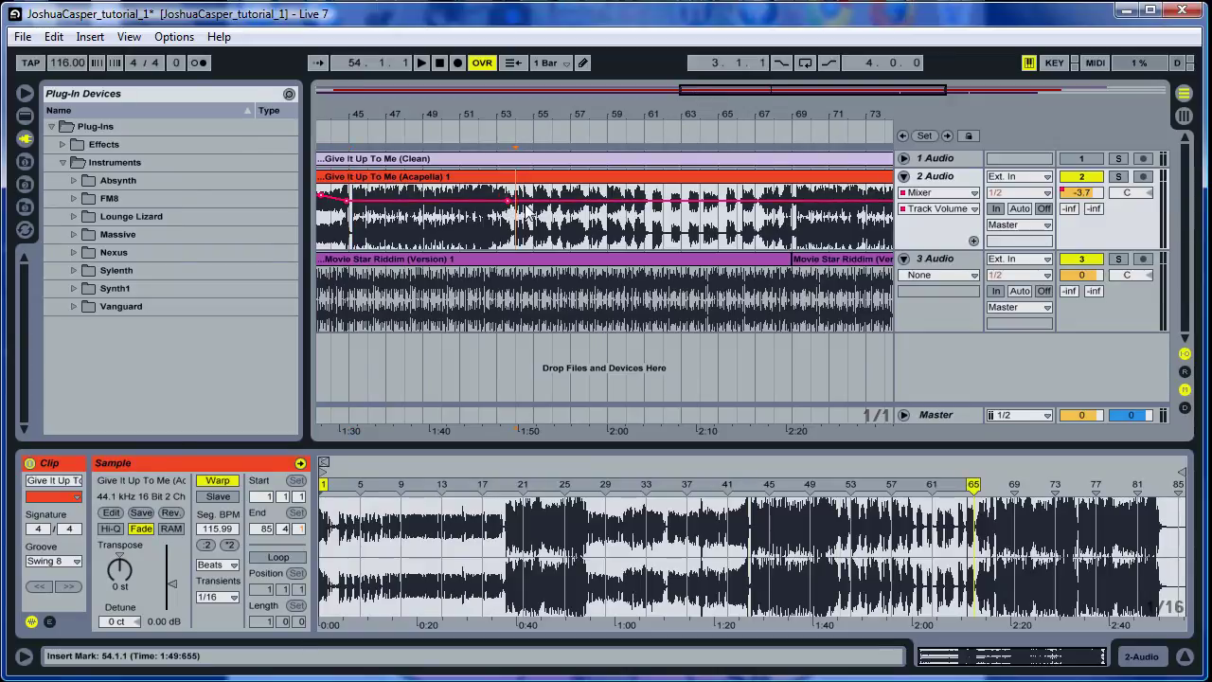
drag(519, 202, 517, 193)
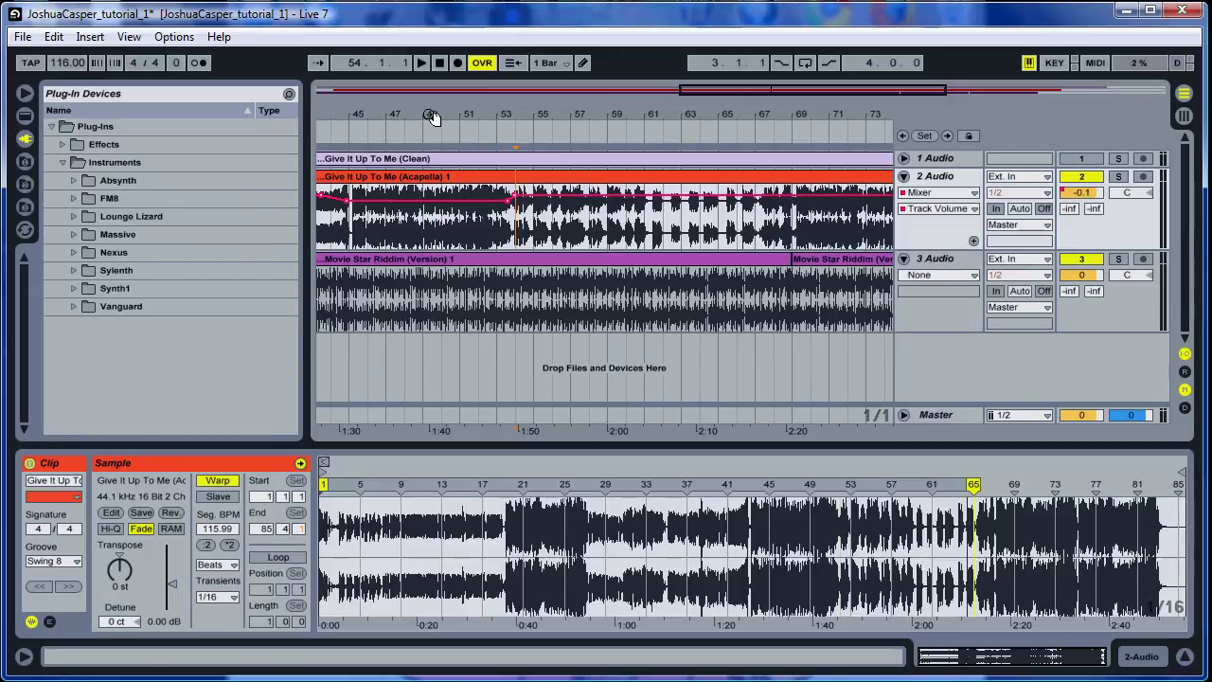
scroll(426, 113, up, 3)
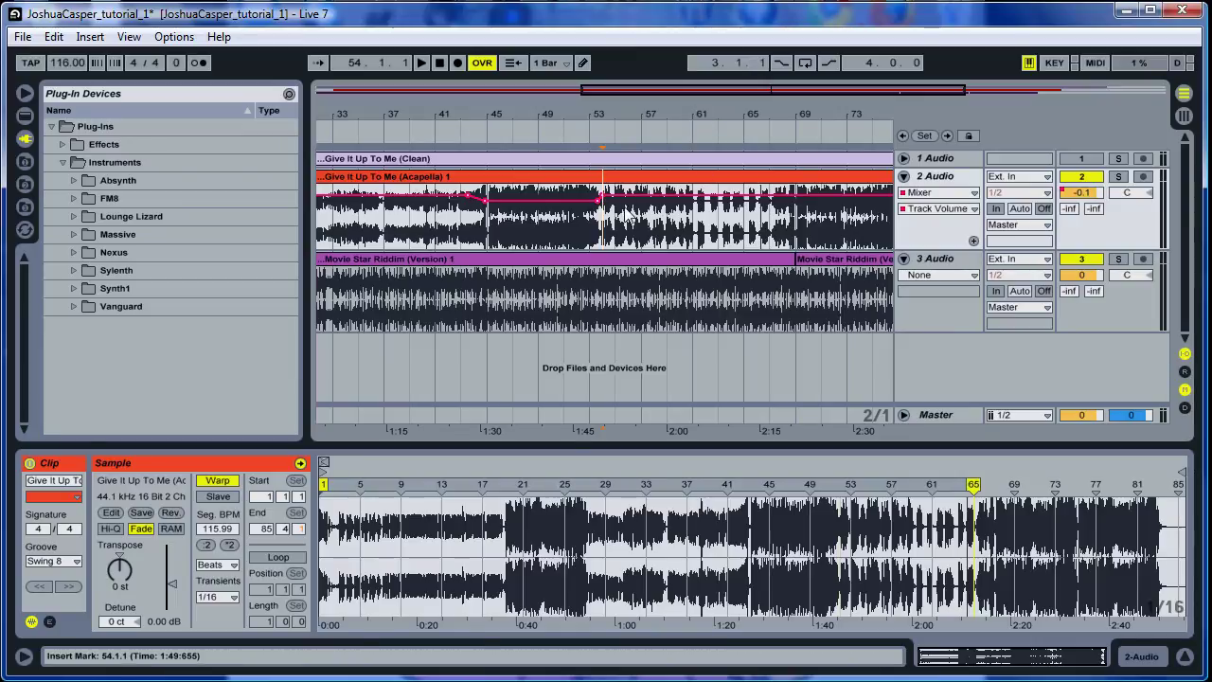
Add an Acapella volume breakpoint at bar 53 and lower it to -1.88 dB
drag(694, 237, 597, 244)
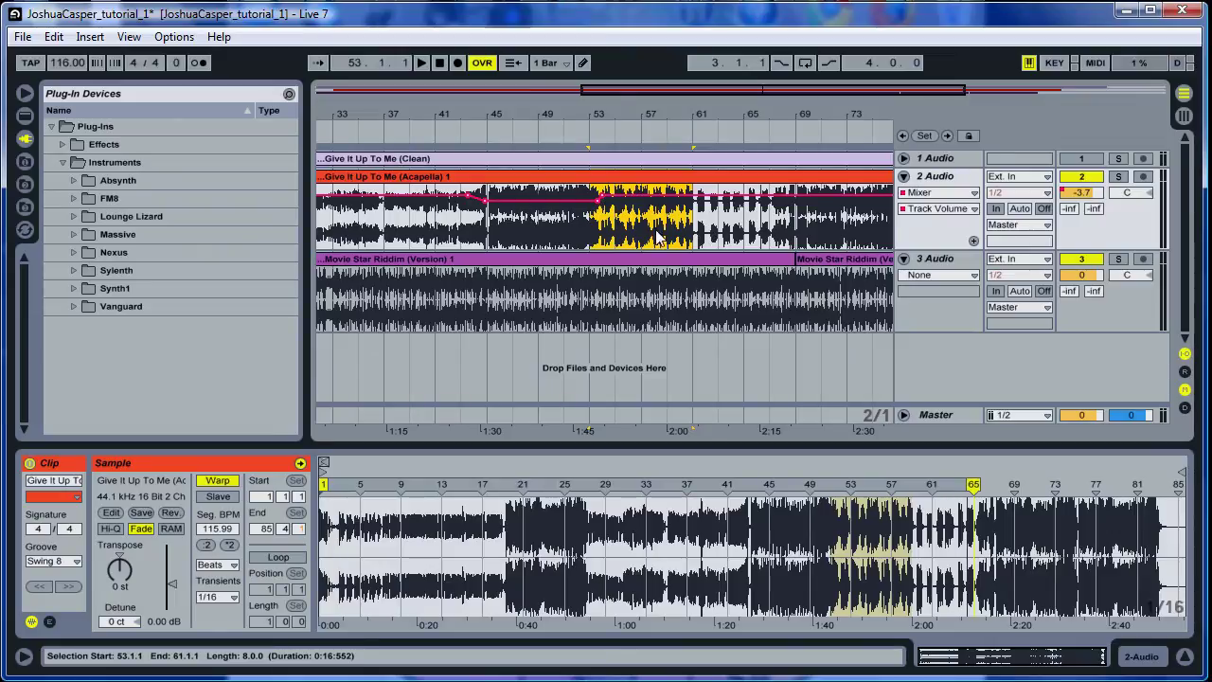
click(603, 196)
click(600, 197)
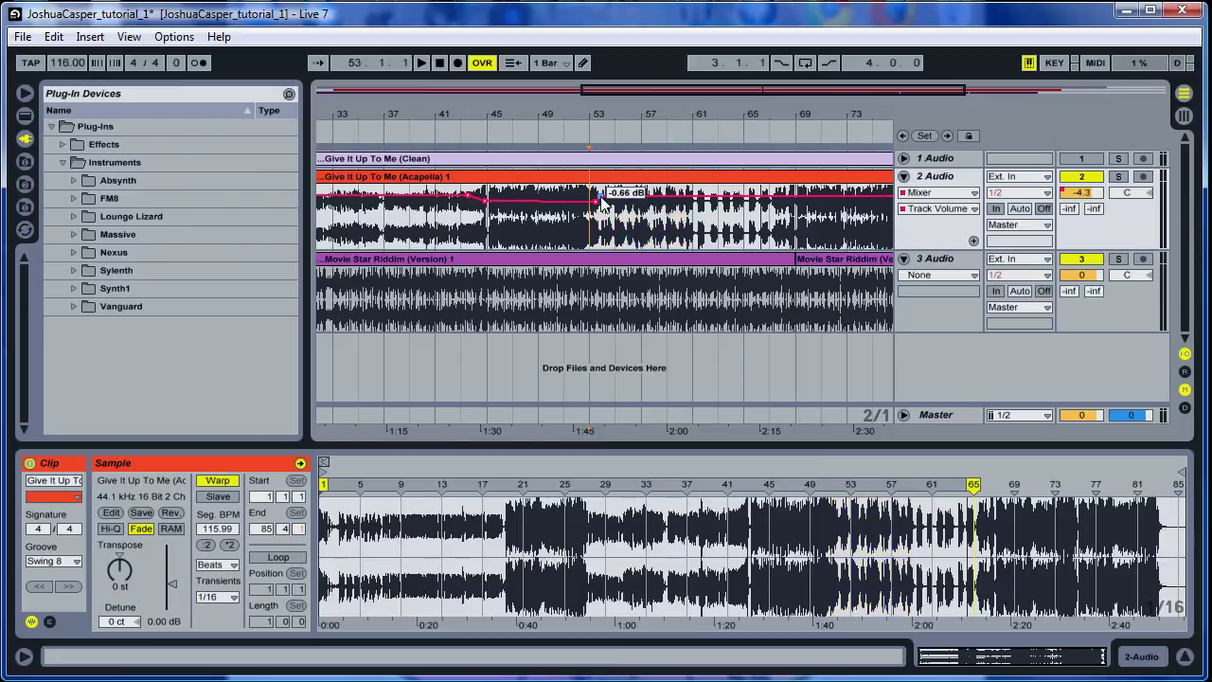
drag(601, 114, 600, 128)
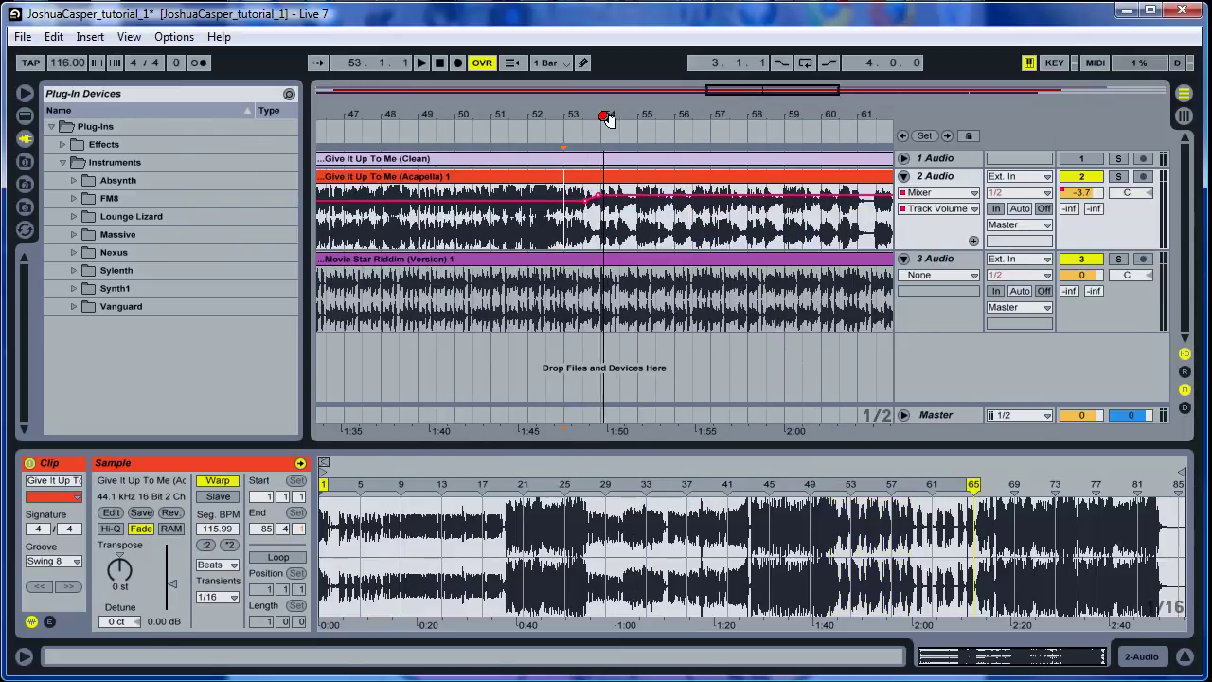
drag(599, 199, 599, 207)
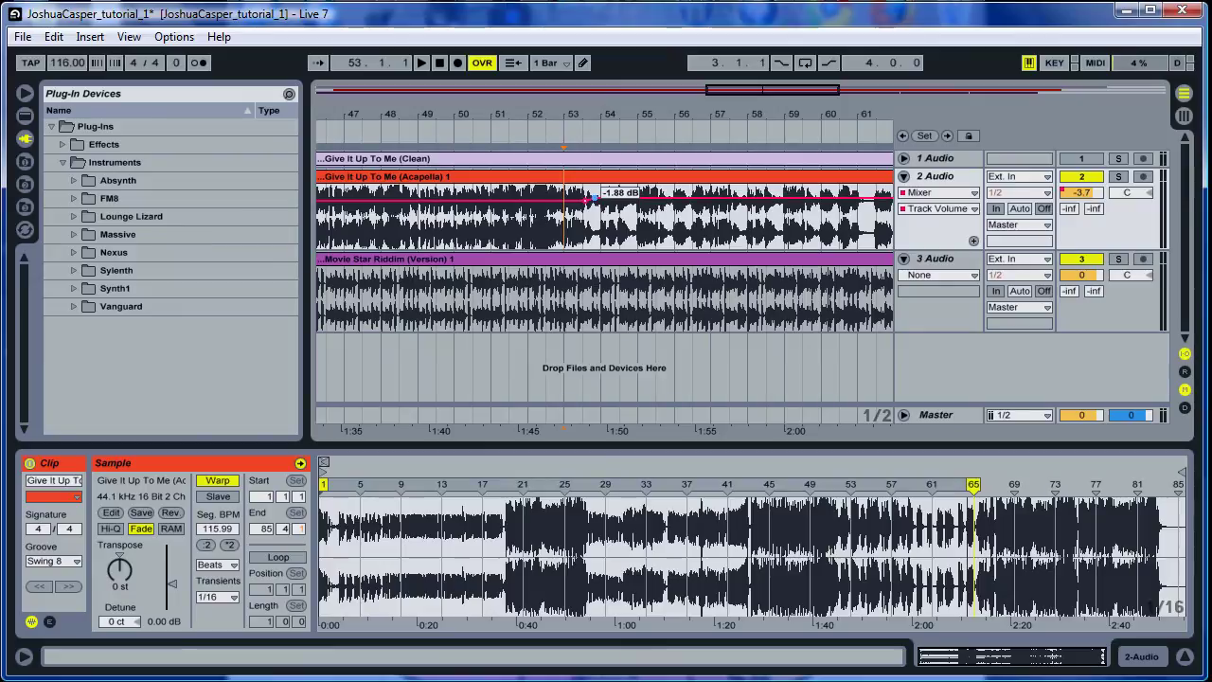
Raise the Acapella volume back near full at bar 61, then view the whole arrangement
drag(636, 114, 635, 100)
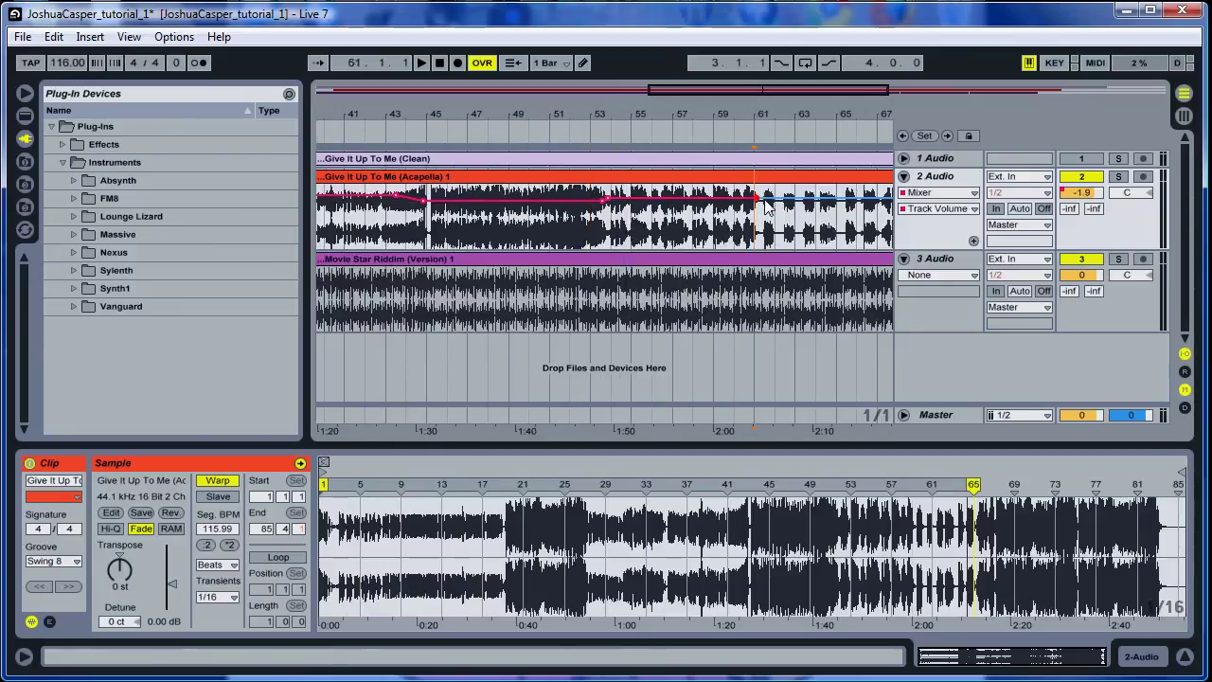
drag(758, 201, 756, 194)
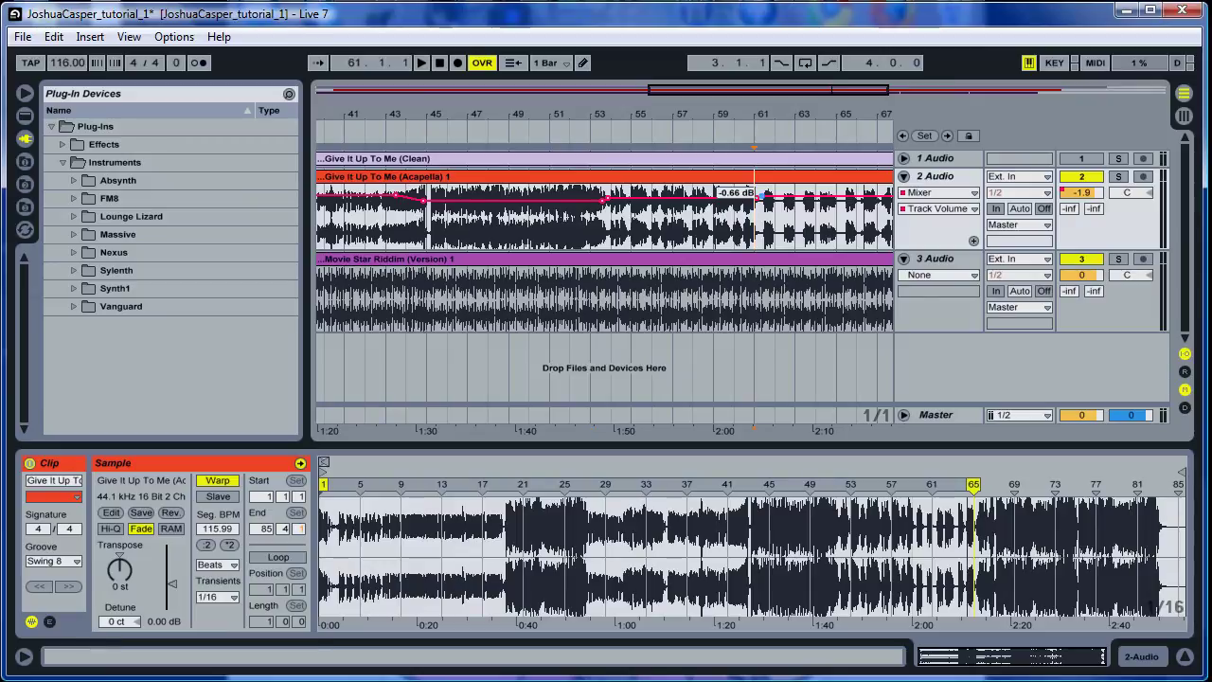
drag(804, 114, 800, 107)
drag(645, 197, 662, 202)
drag(709, 138, 714, 112)
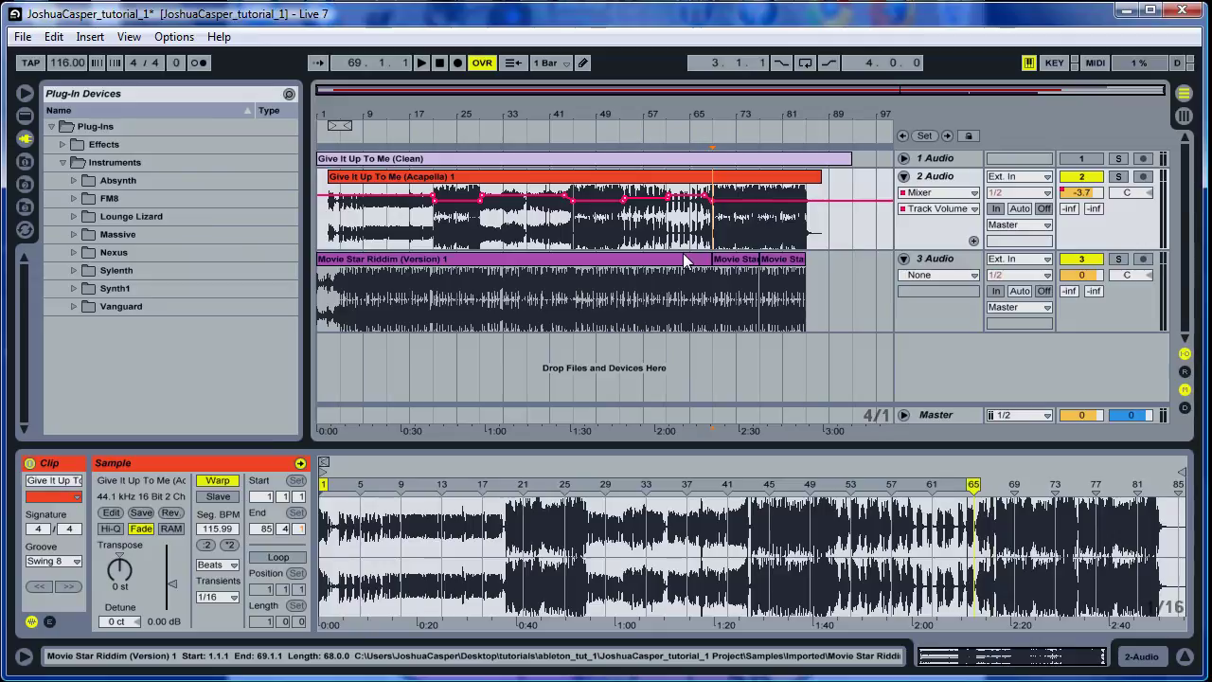
Copy the riddim's 8-bar section at bars 29–37 into bars 21–29 and again at bars 45–53
click(457, 266)
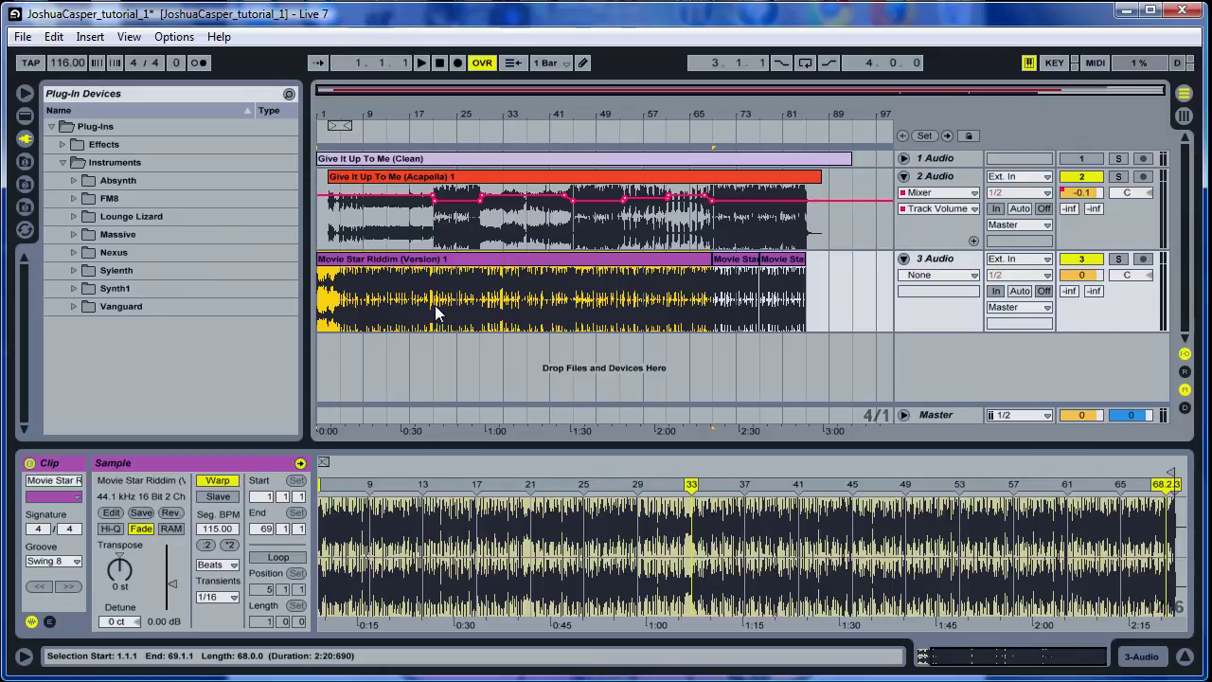
click(527, 309)
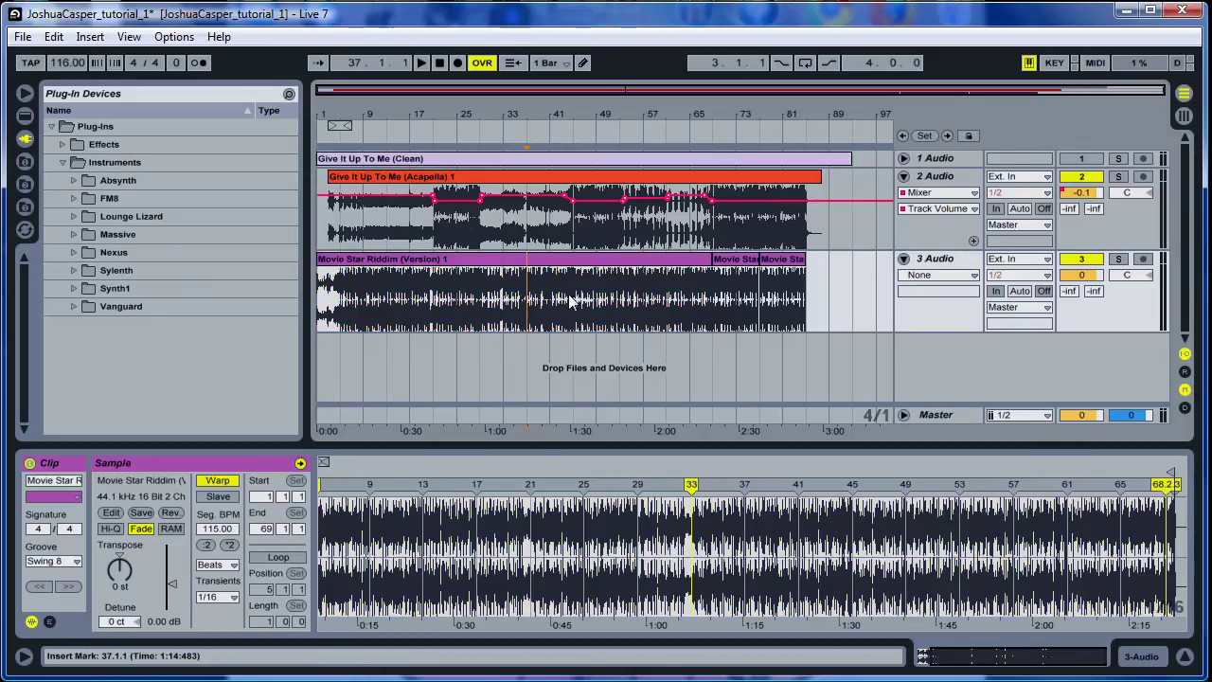
shift+click(485, 297)
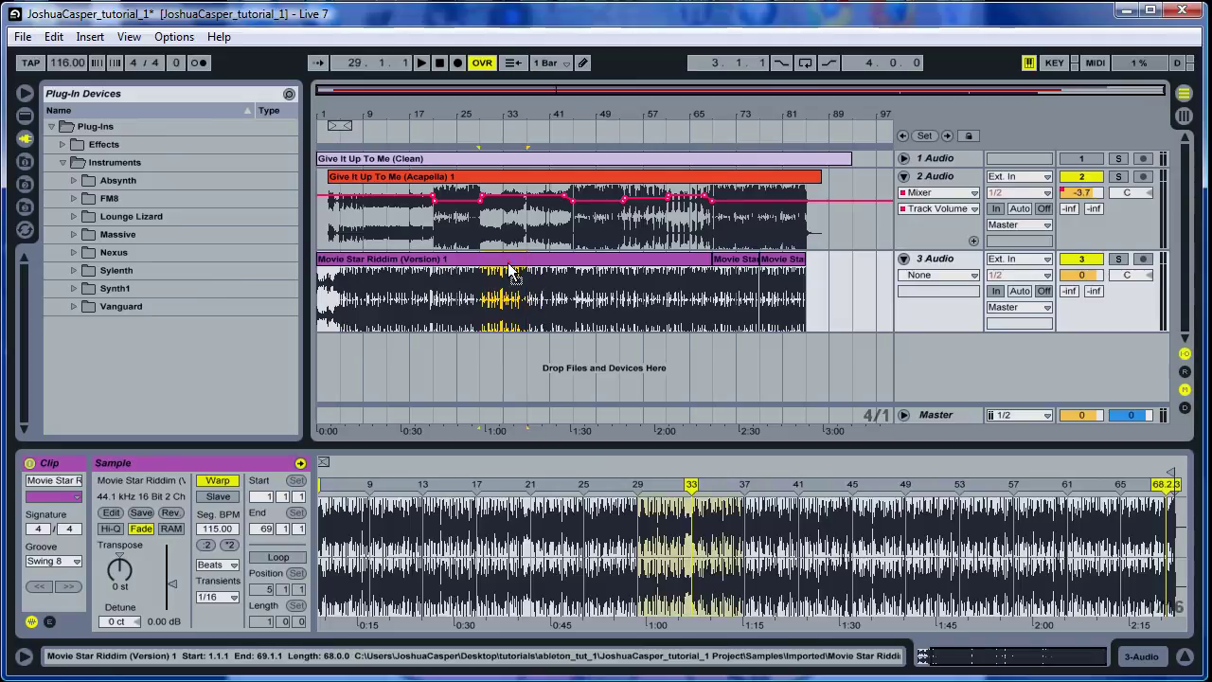
drag(511, 272, 476, 276)
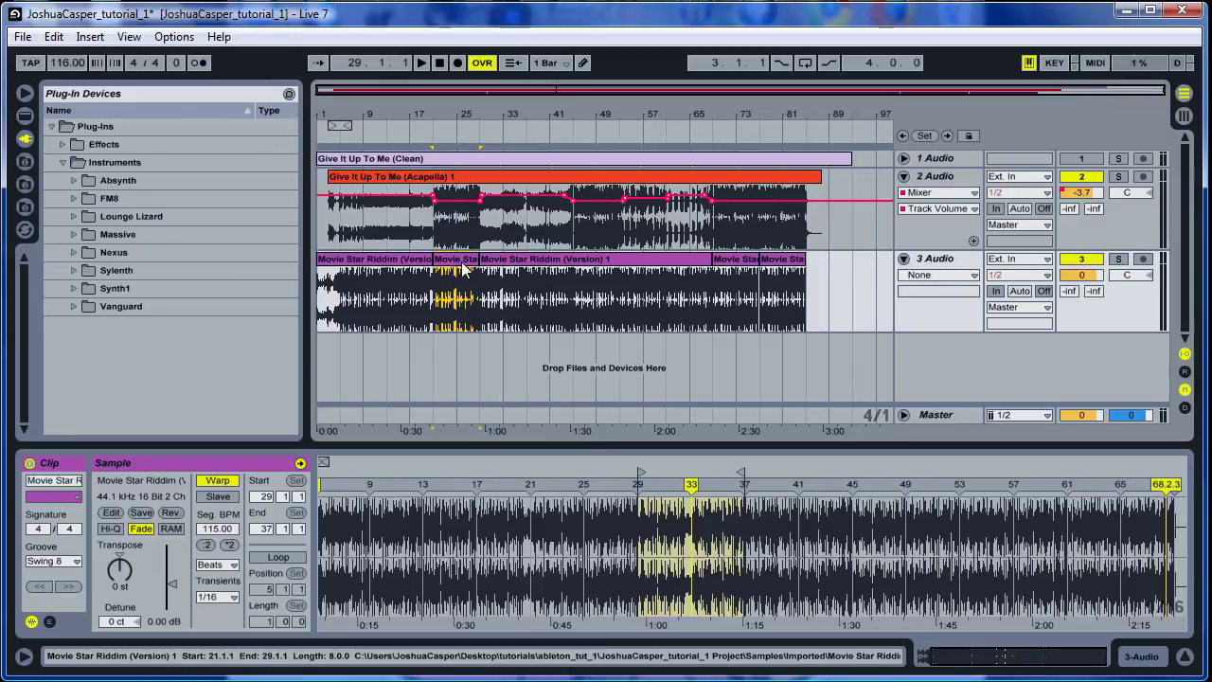
drag(469, 265, 784, 271)
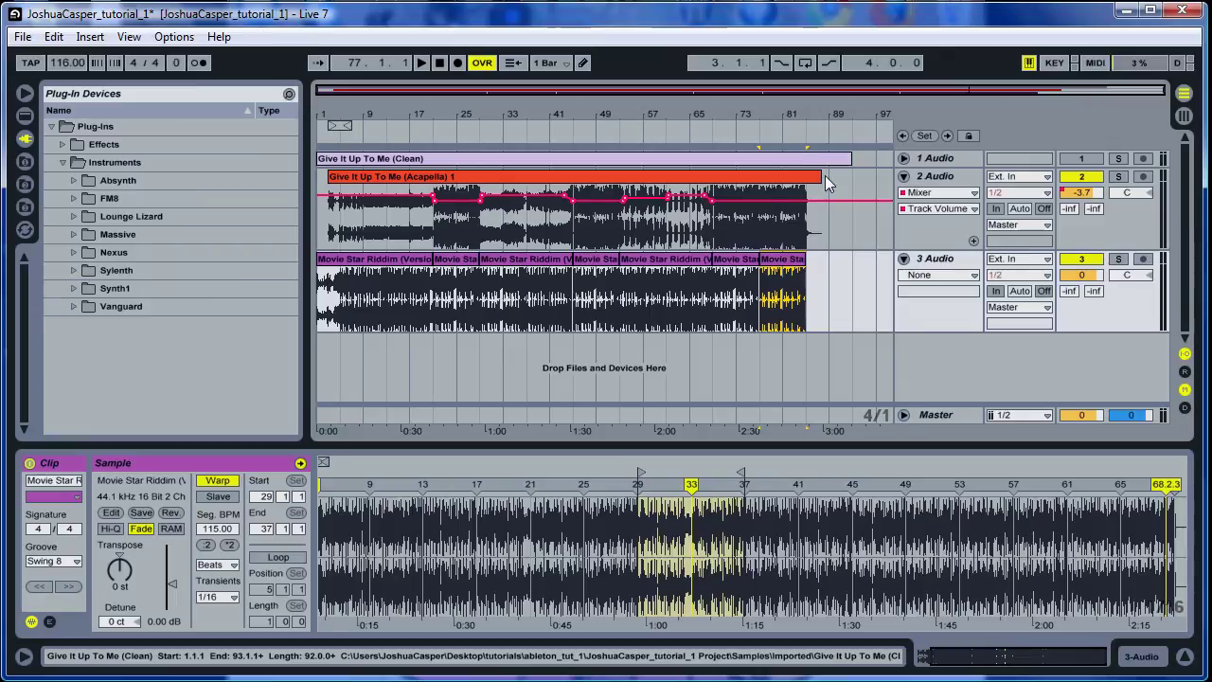
Select the Movie Star Riddim section from bar 53 to bar 69
key(ctrl+z)
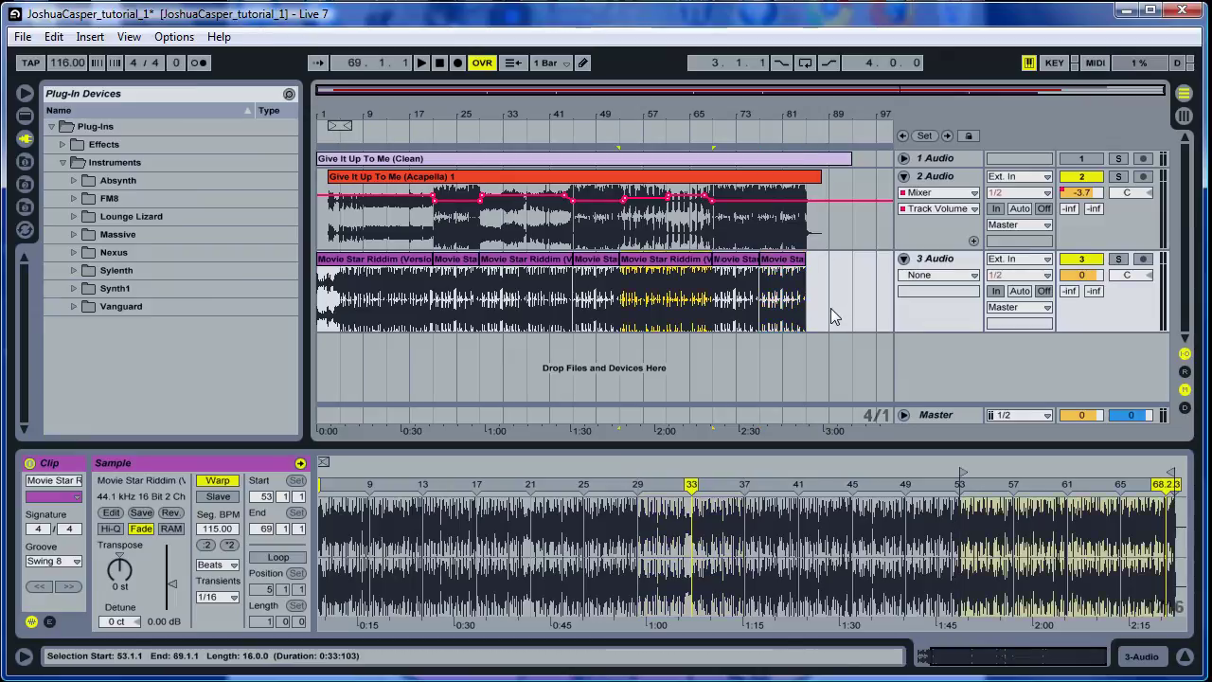